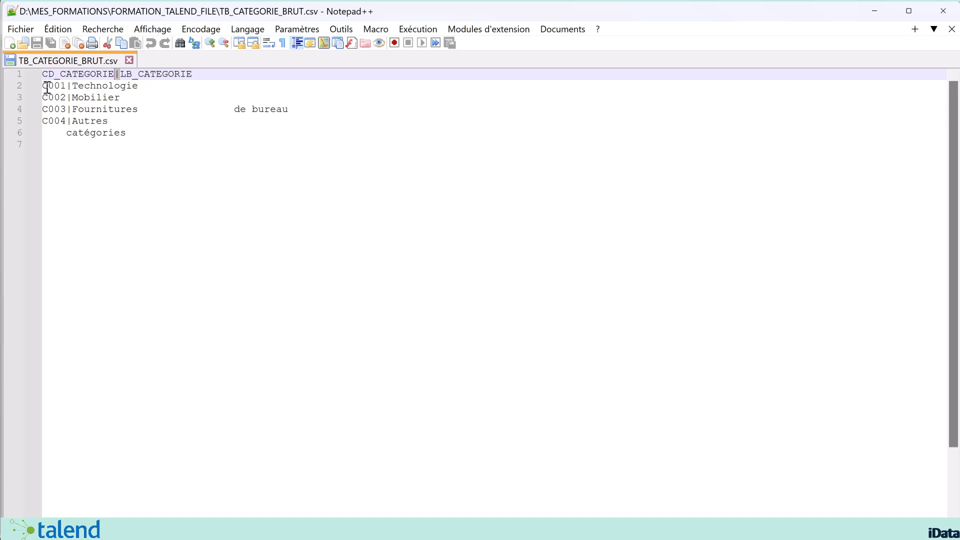
drag(46, 88, 152, 86)
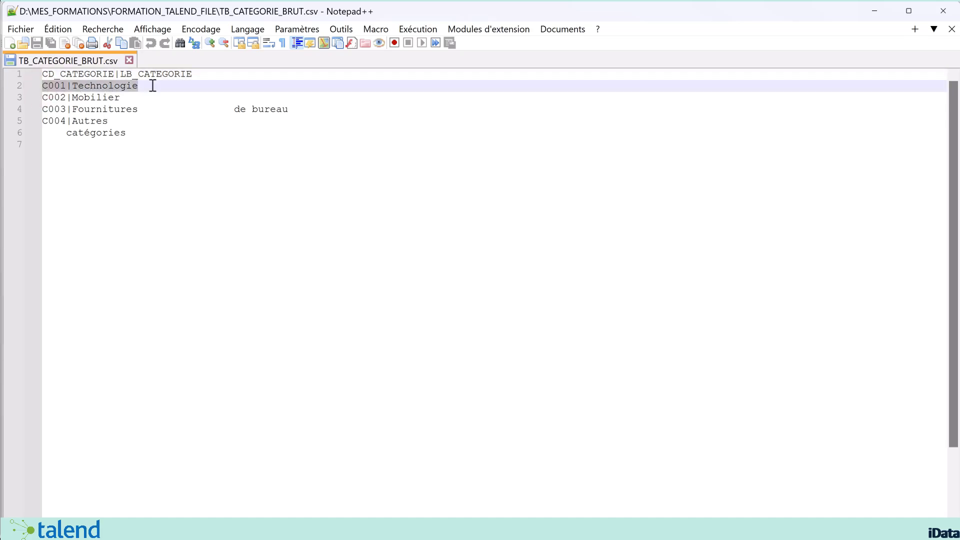
click(68, 85)
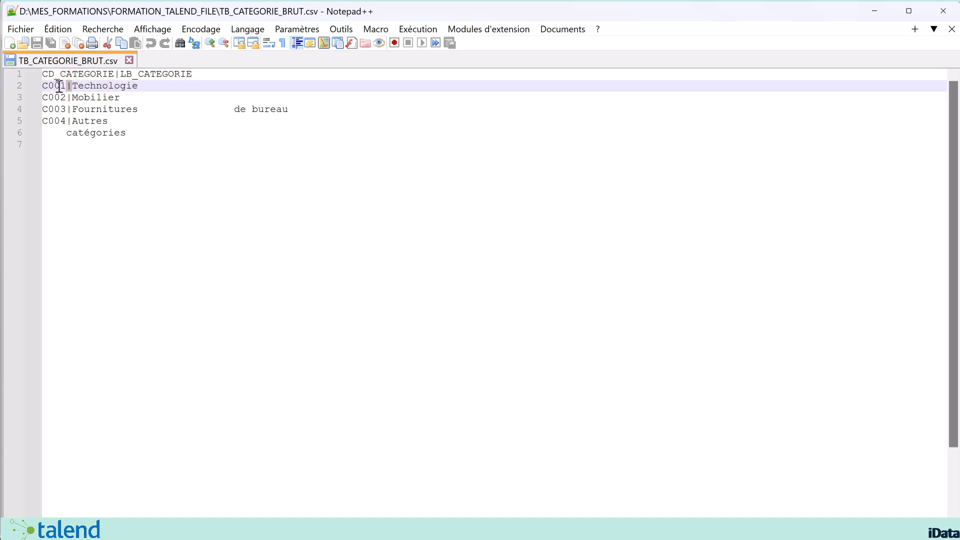
double_click(60, 85)
double_click(95, 87)
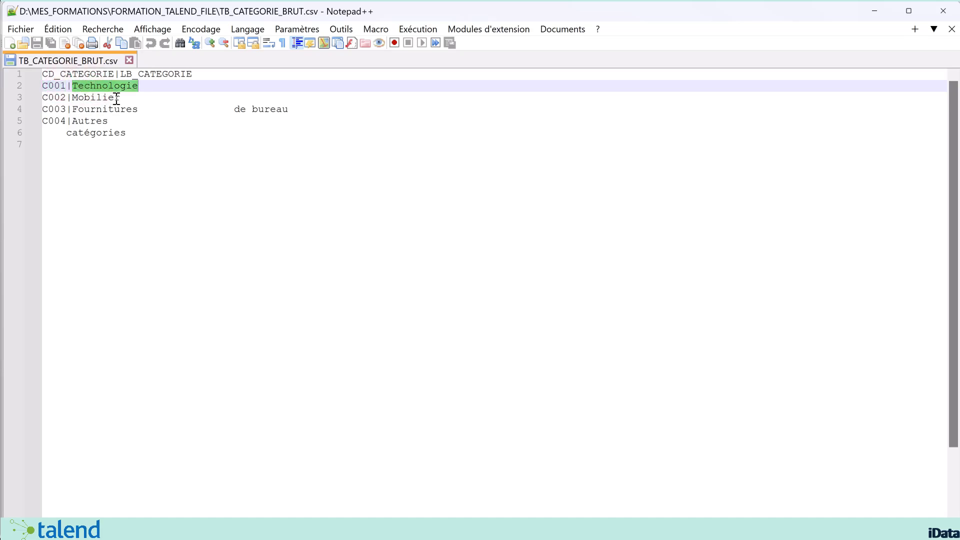
drag(120, 97, 43, 97)
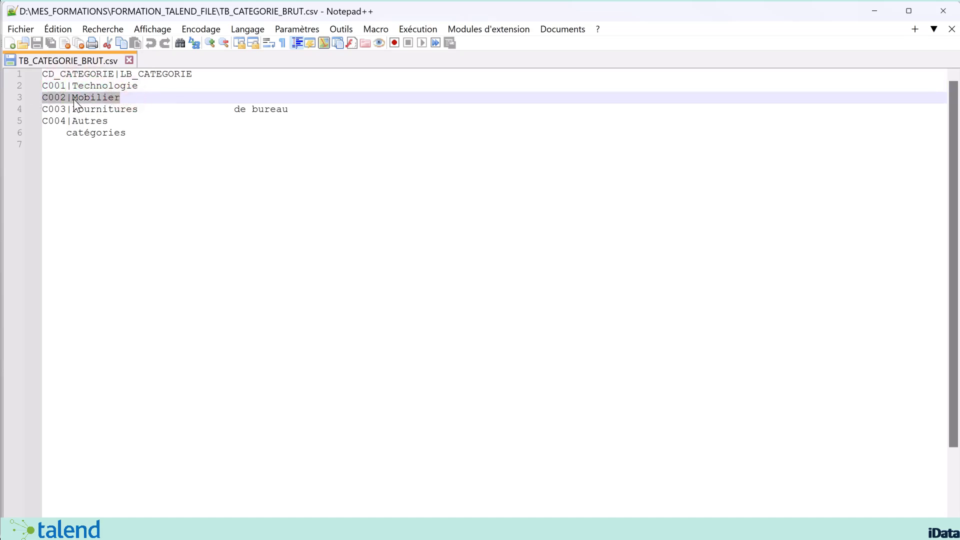
click(32, 110)
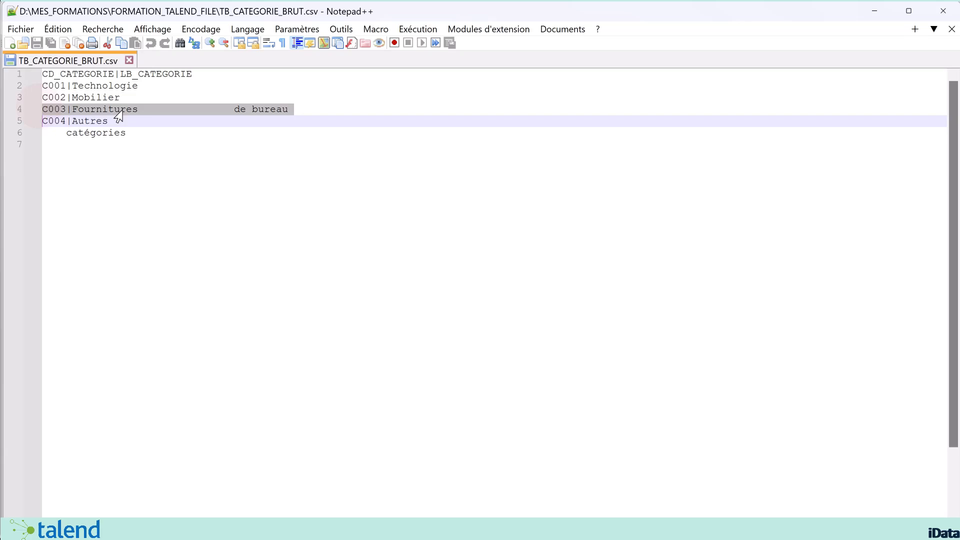
click(69, 121)
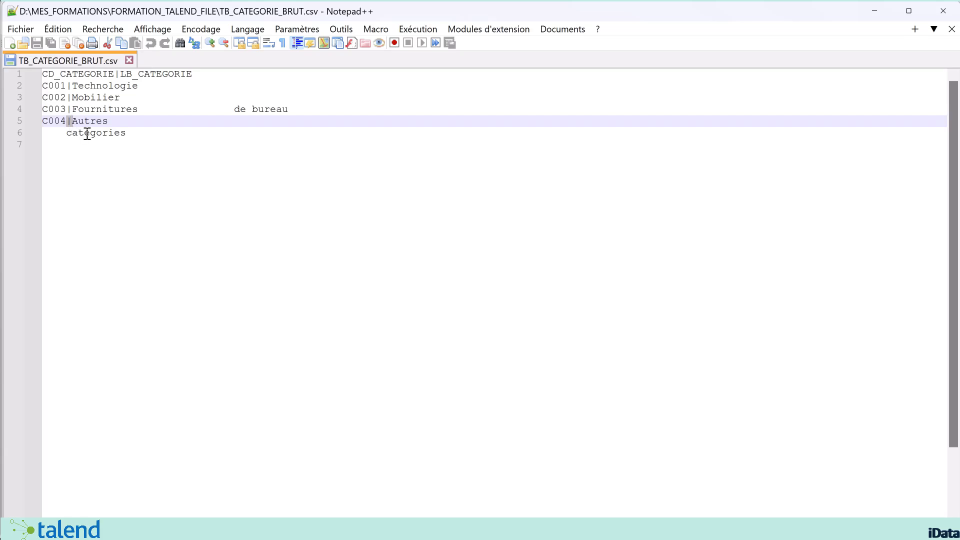
drag(45, 135, 196, 138)
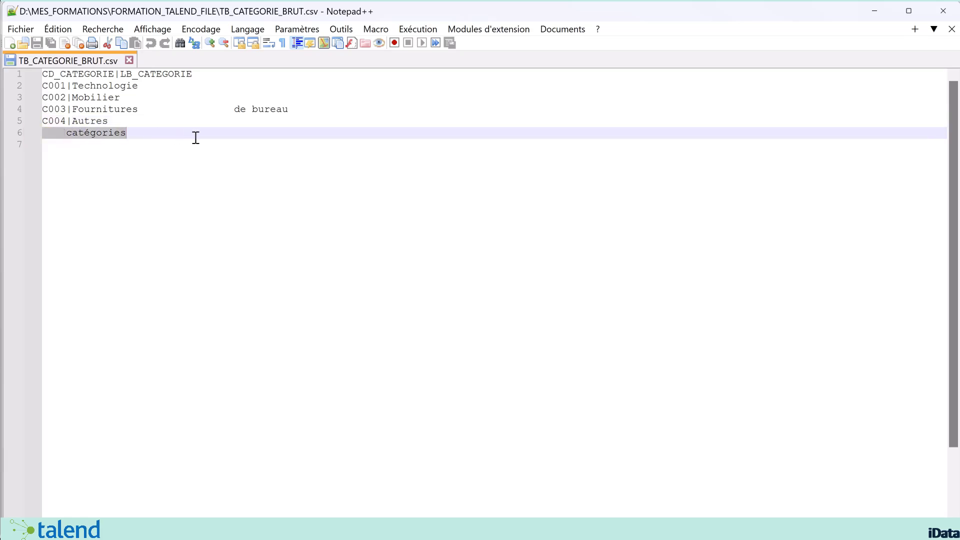
click(67, 132)
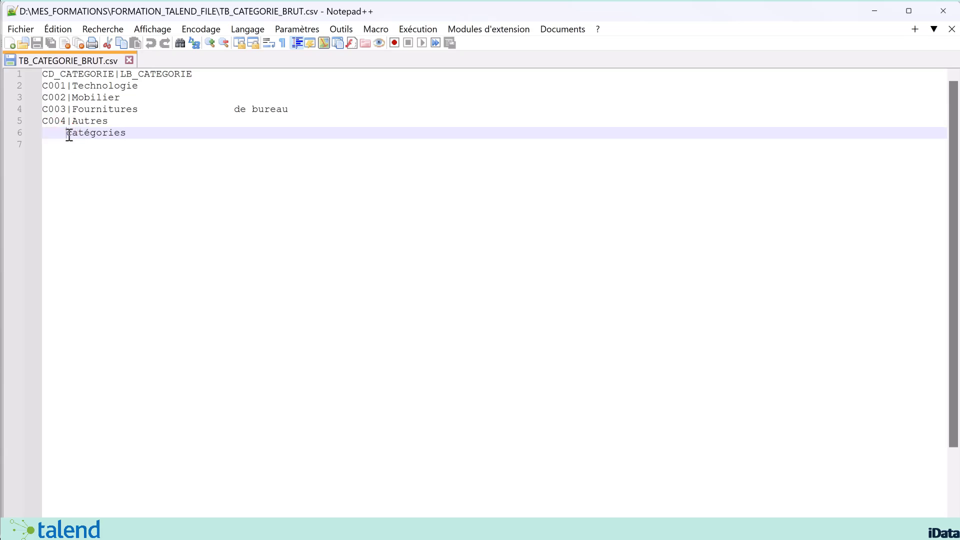
click(64, 134)
drag(64, 134, 39, 133)
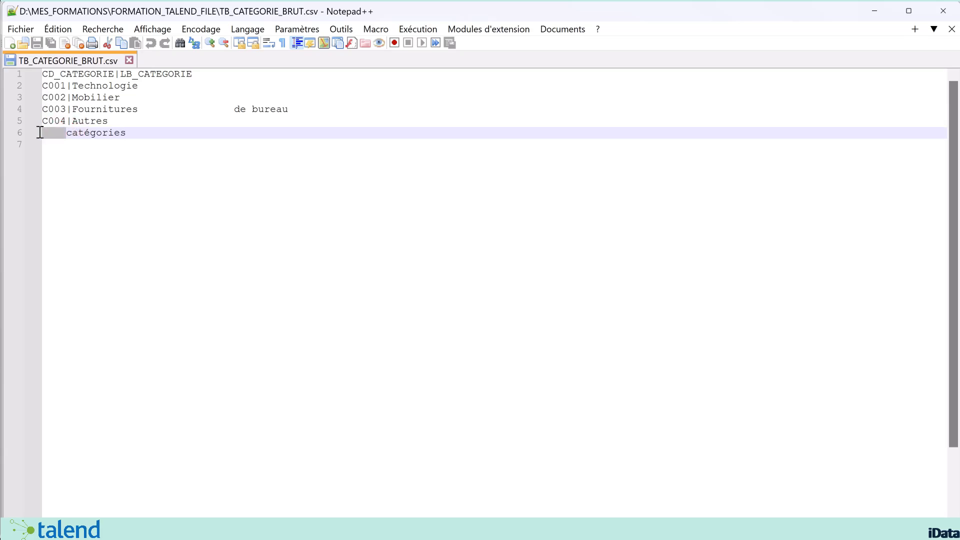
click(119, 124)
click(67, 133)
click(117, 121)
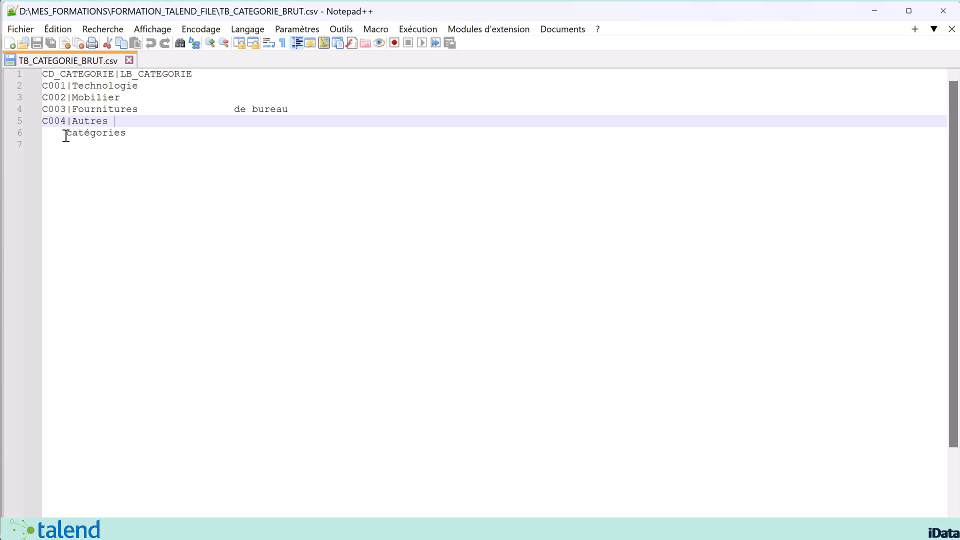
drag(65, 133, 121, 127)
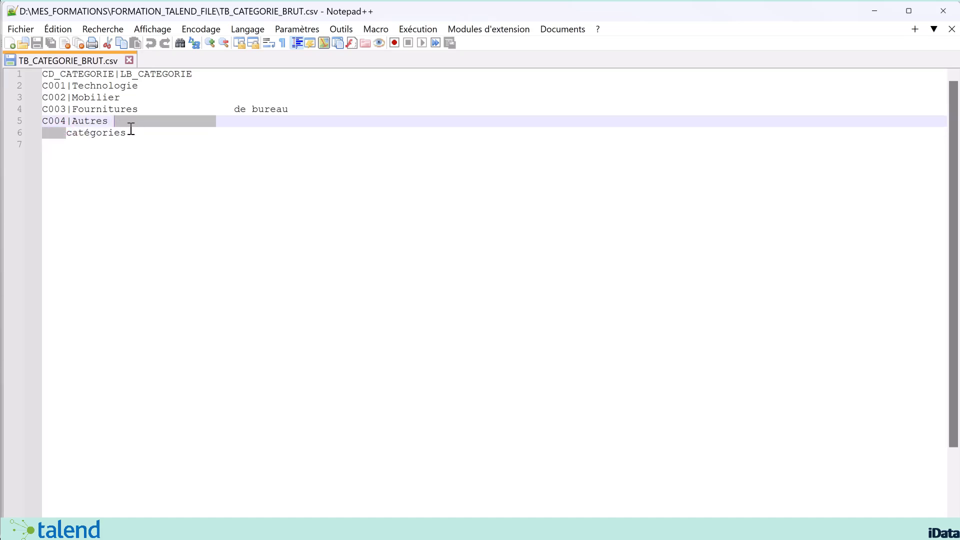
key(Delete)
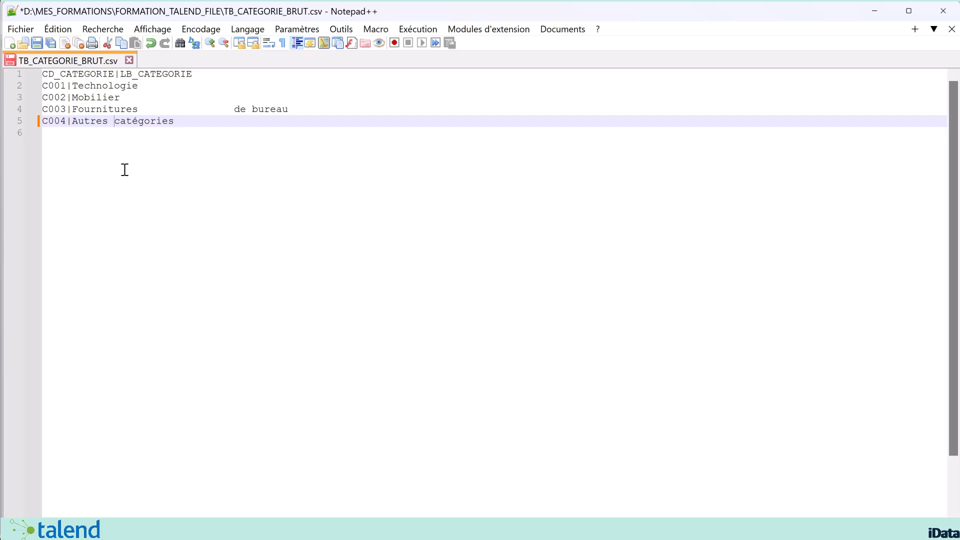
key(ctrl+z)
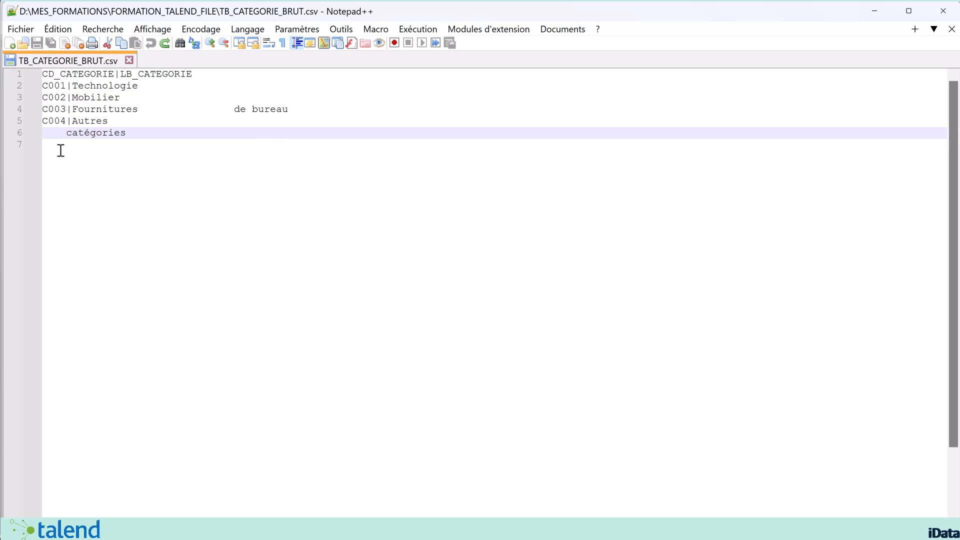
click(59, 75)
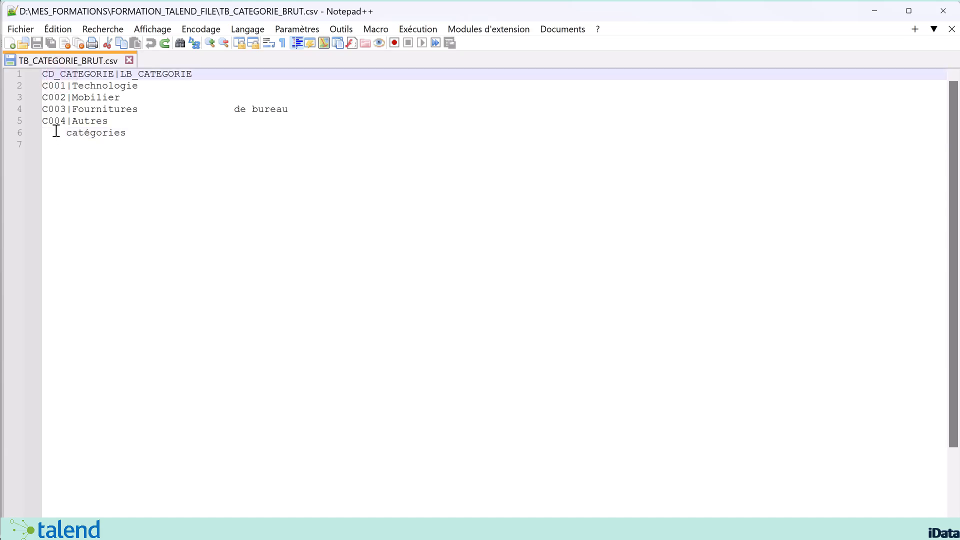
click(54, 86)
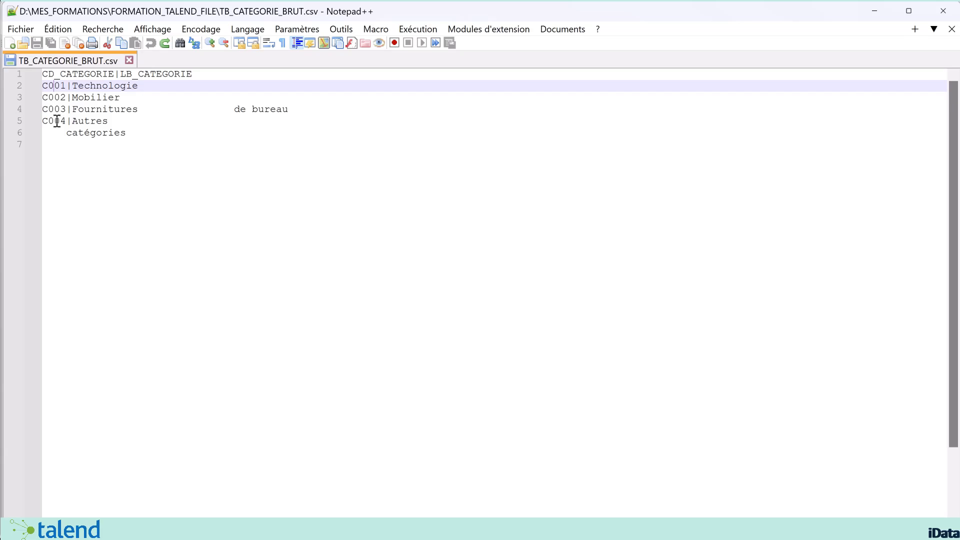
drag(60, 134, 37, 135)
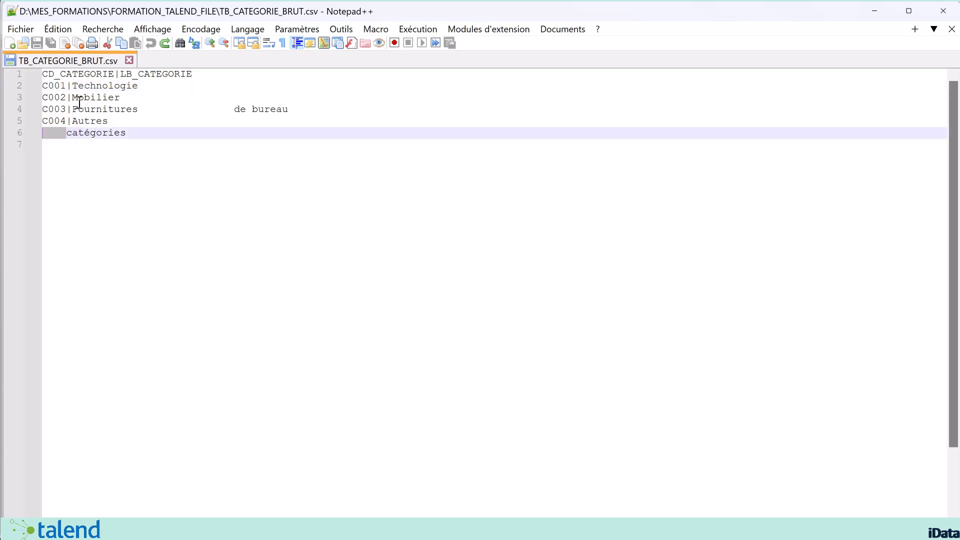
click(136, 133)
drag(168, 132, 39, 133)
Join 'Autres' and 'catégories' onto one line in Notepad++
click(67, 133)
shift+click(130, 122)
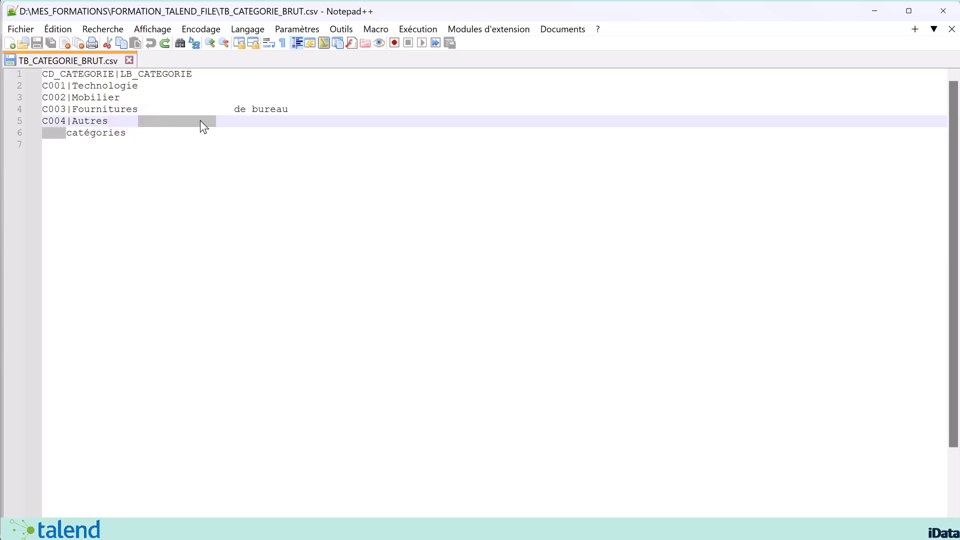
key(Delete)
key(BackSpace)
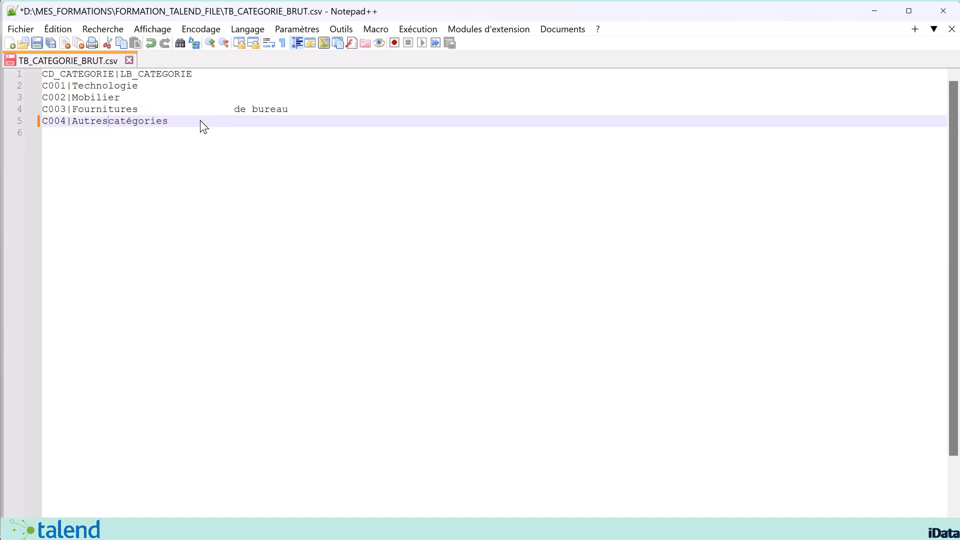
Remove the blank gap in 'Fournitures de bureau', then close Notepad++ without saving
click(234, 108)
drag(233, 109, 139, 108)
key(Delete)
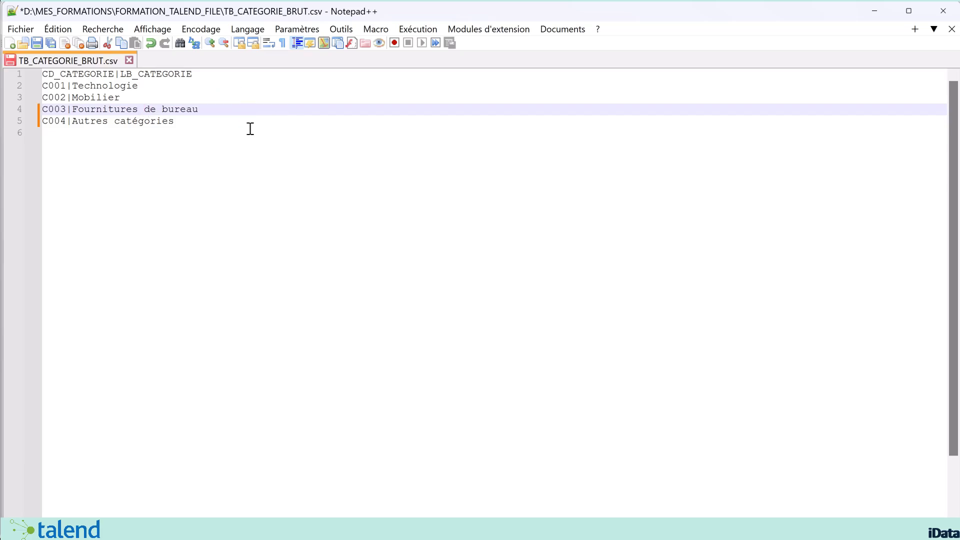
click(172, 121)
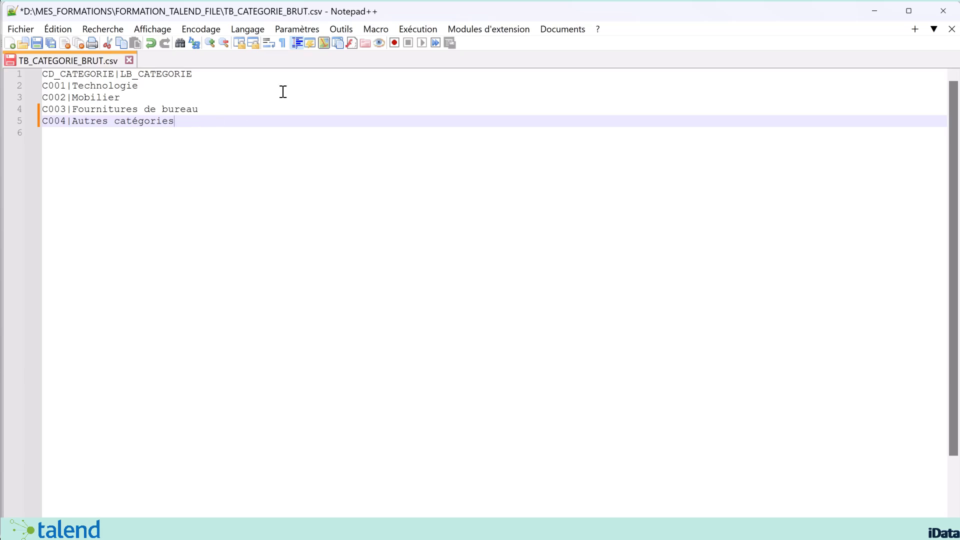
click(946, 17)
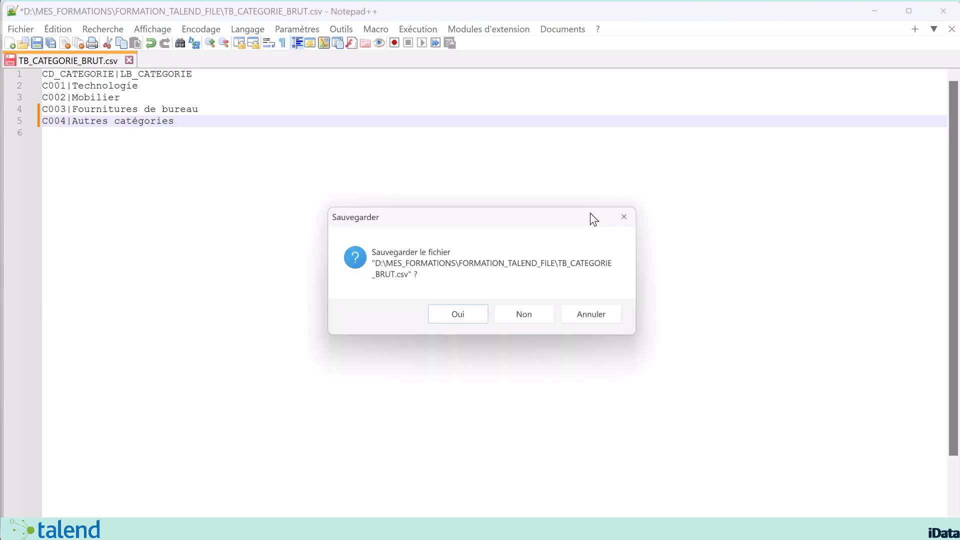
click(533, 319)
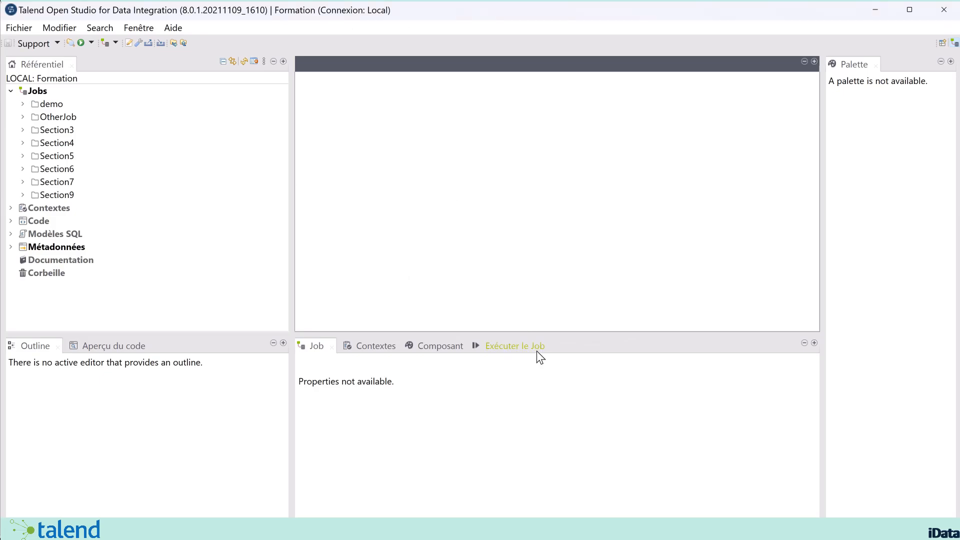
Create a job named jtFileInputRaw in the OtherJob folder and open it
double_click(55, 117)
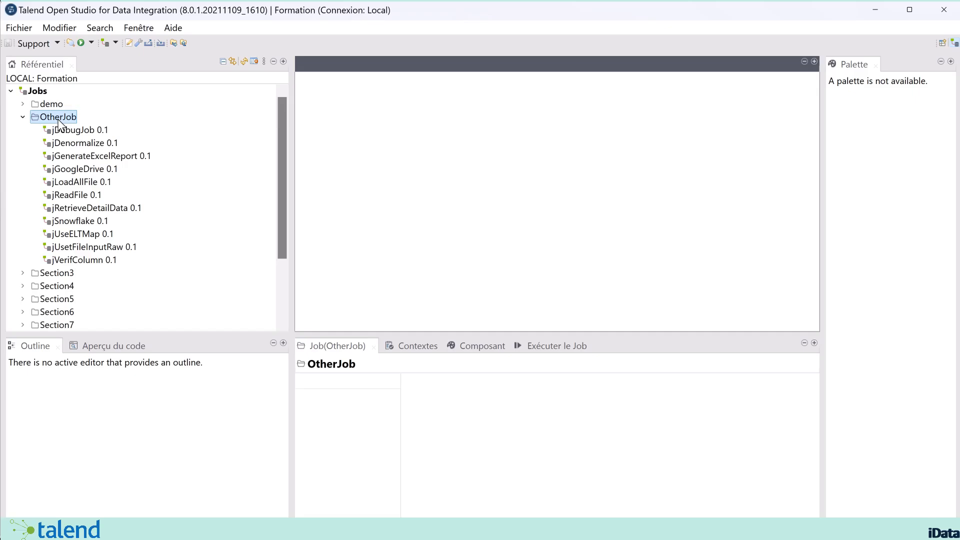
right_click(55, 117)
click(80, 122)
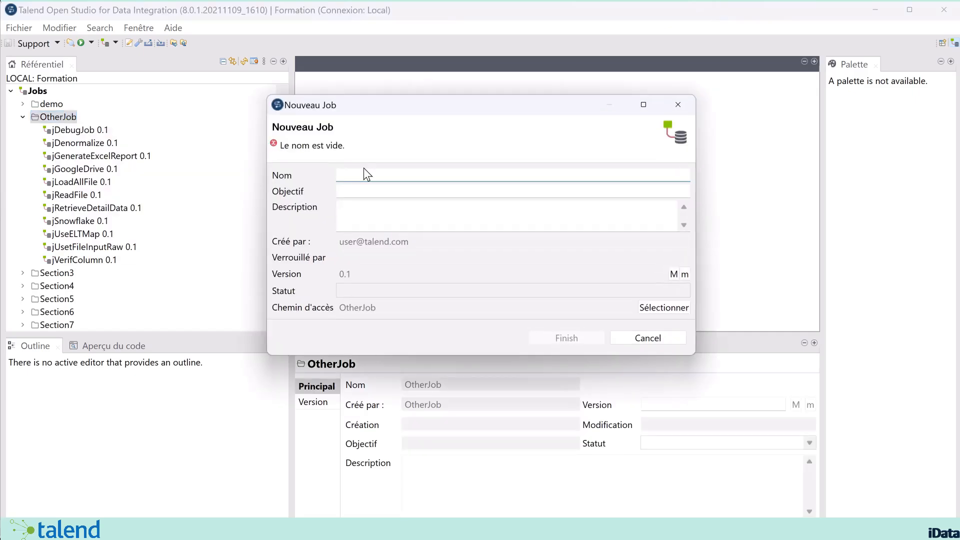
click(651, 339)
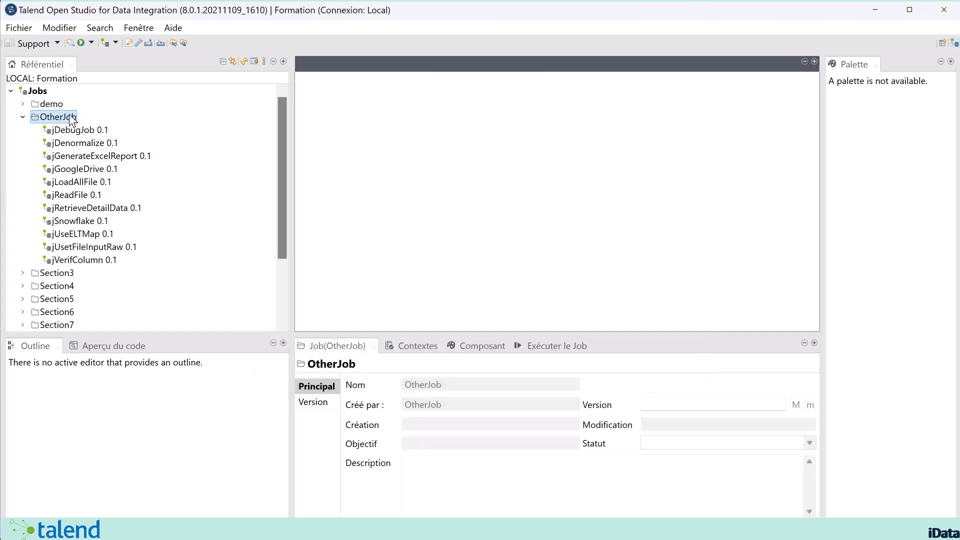
right_click(68, 118)
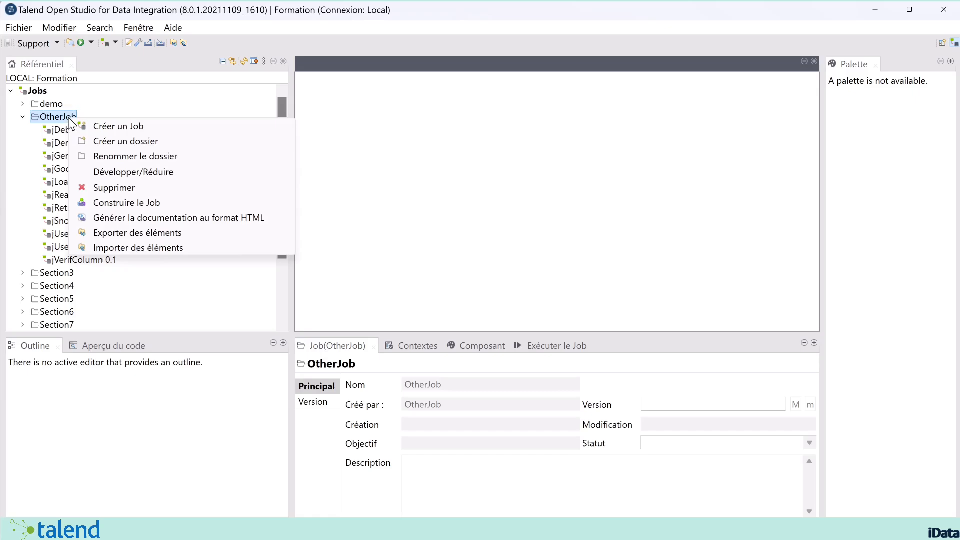
click(125, 127)
click(351, 175)
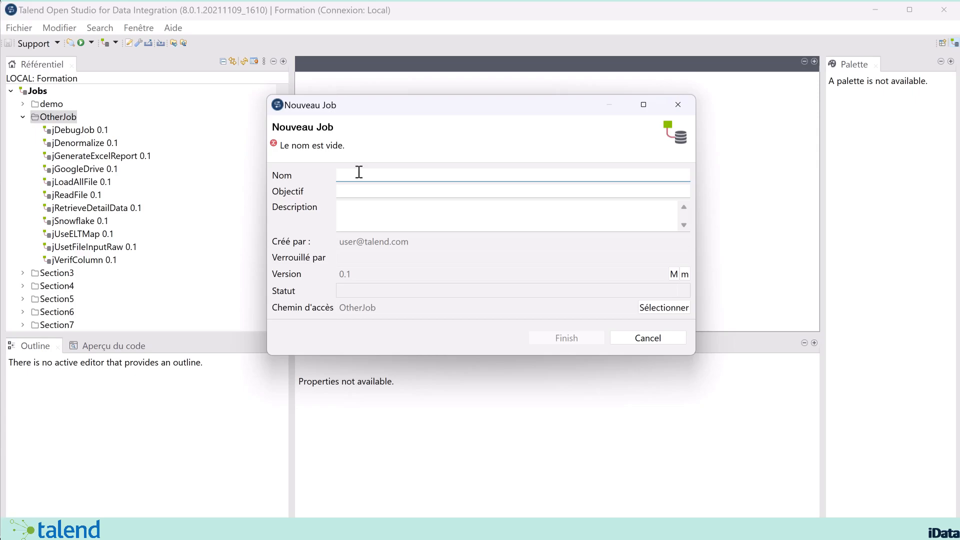
key(ctrl+v)
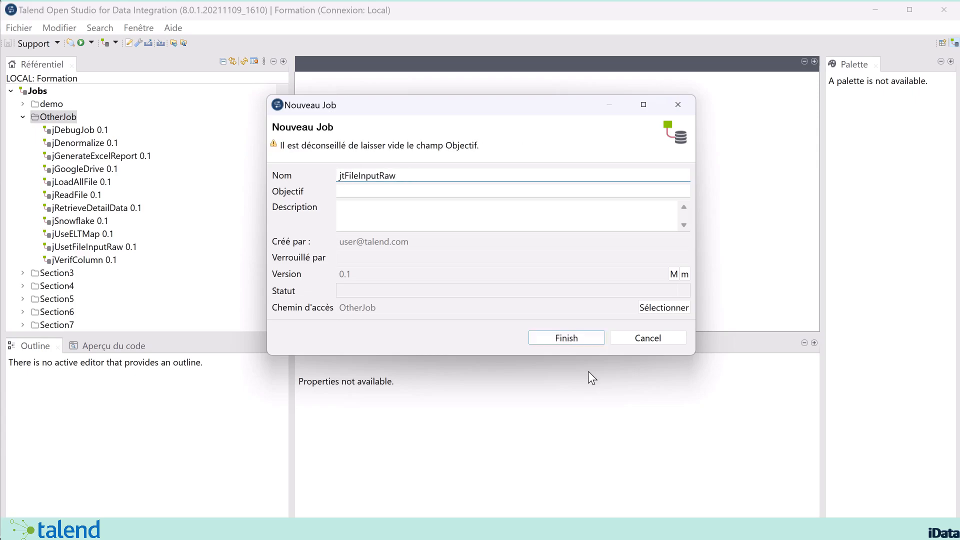
click(560, 341)
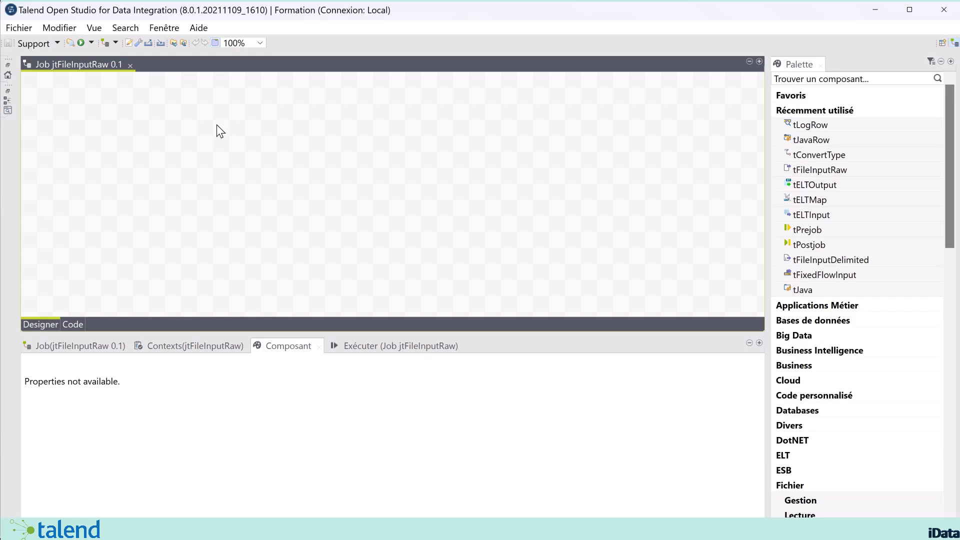
Add a tFileInputRaw component via the 'tfile' search and place it at the canvas top-left
text(tfile)
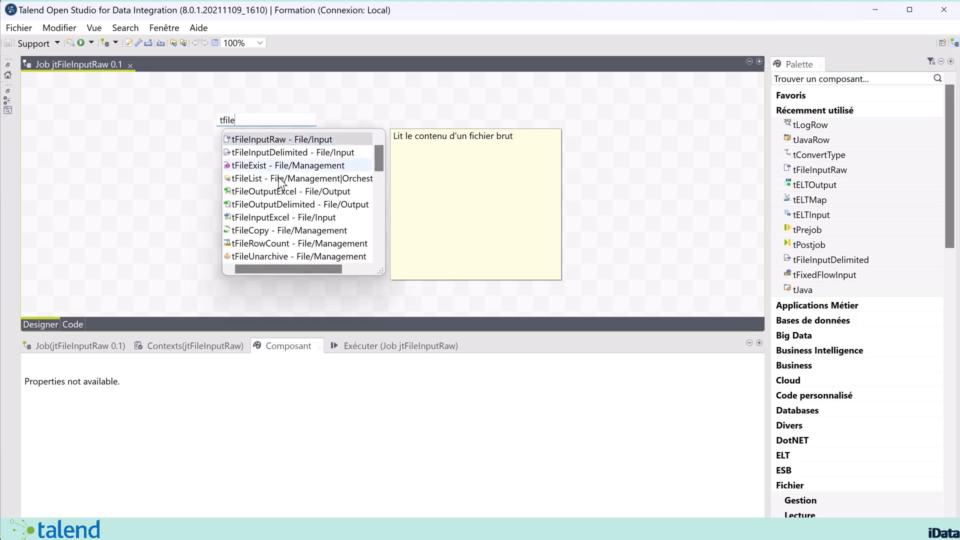
scroll(349, 220, down, 2)
scroll(348, 222, down, 3)
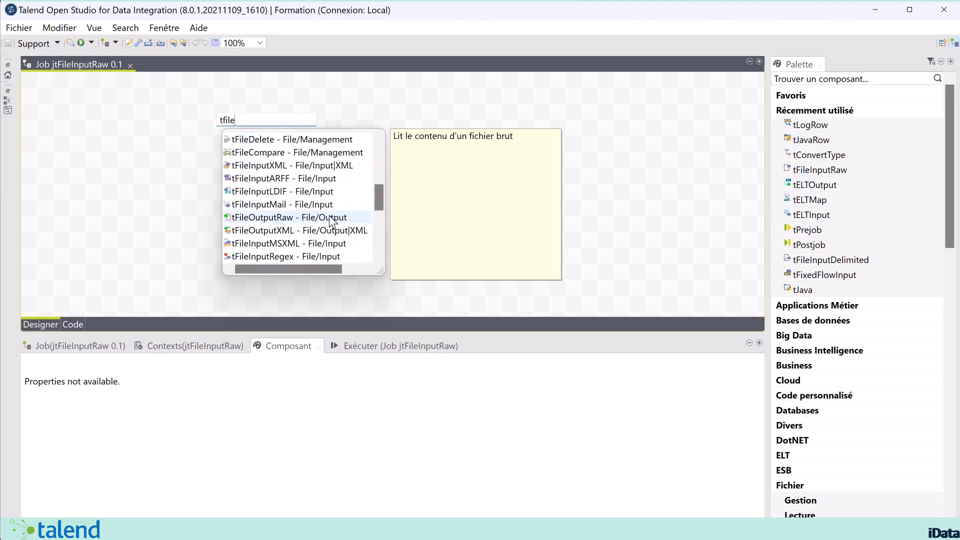
scroll(337, 230, up, 5)
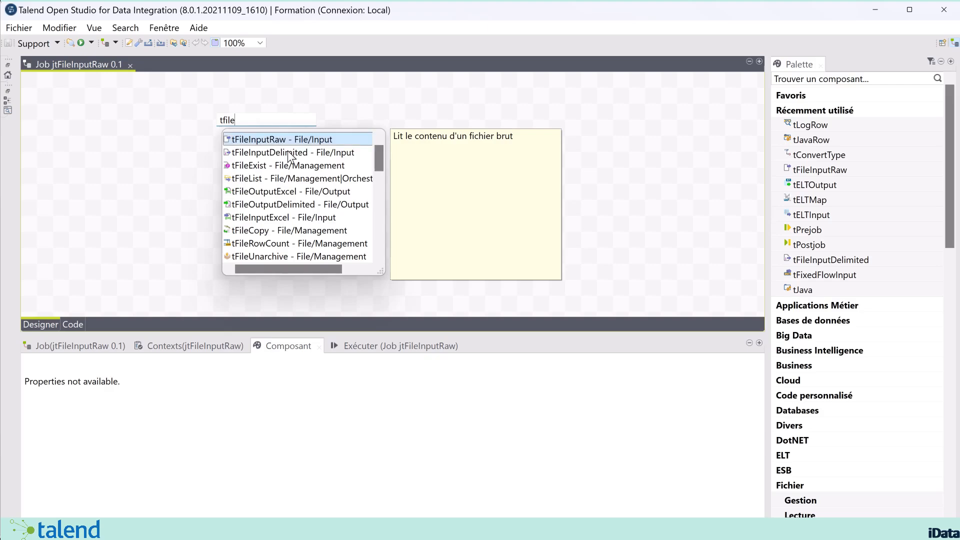
click(259, 140)
click(259, 140)
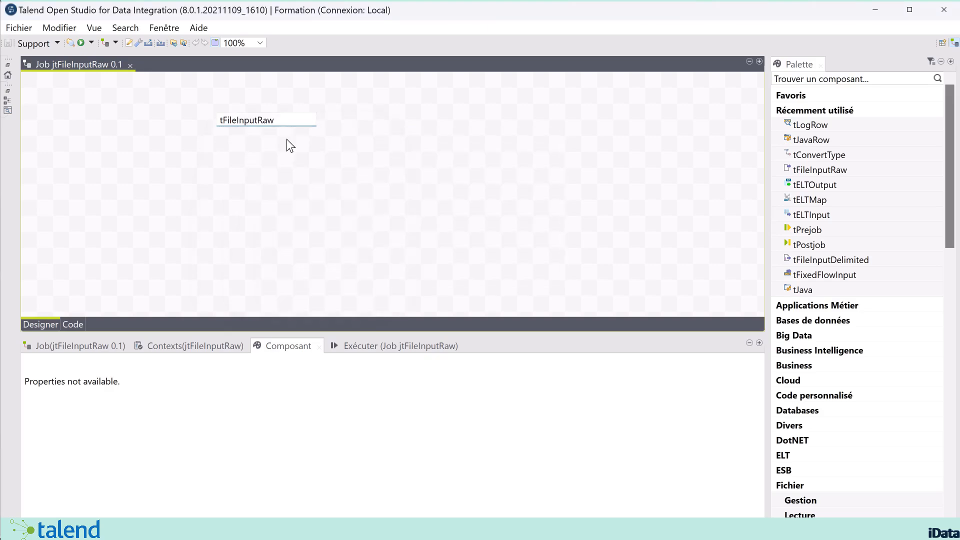
drag(225, 133, 160, 133)
click(161, 145)
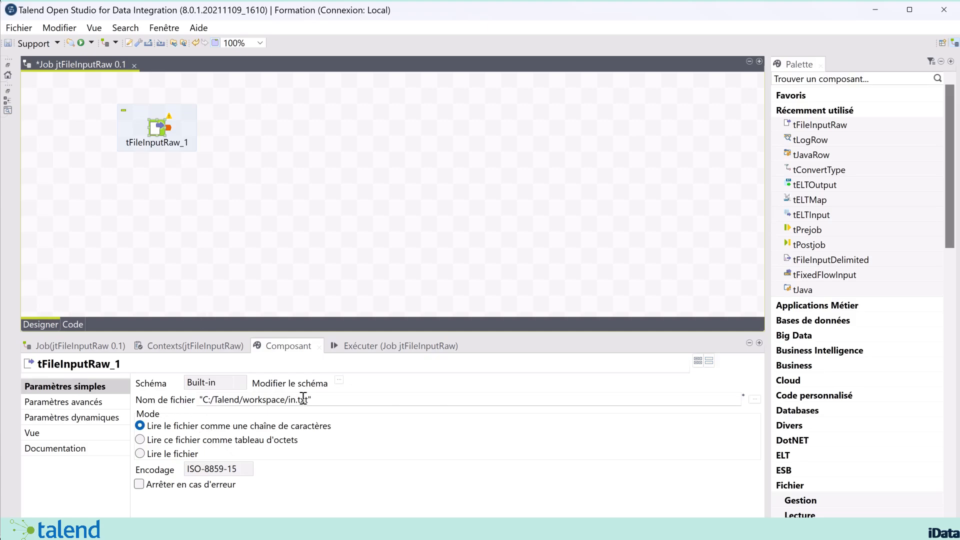
Replace the file name with D:/MES_FORMATIONS/FORMATION_TALEND_FILE/TB_CATEGORIE_BRUT.csv
drag(315, 399, 174, 403)
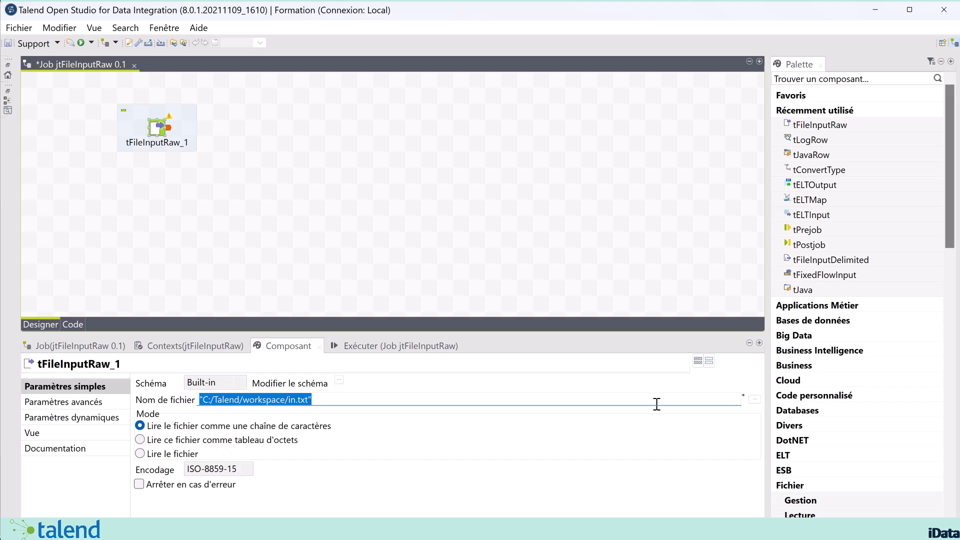
text("D:/MES_FORMATIONS/FORMATION_TALEND_FILE/TB_CATEGORIE_BRUT.csv")
drag(507, 399, 200, 400)
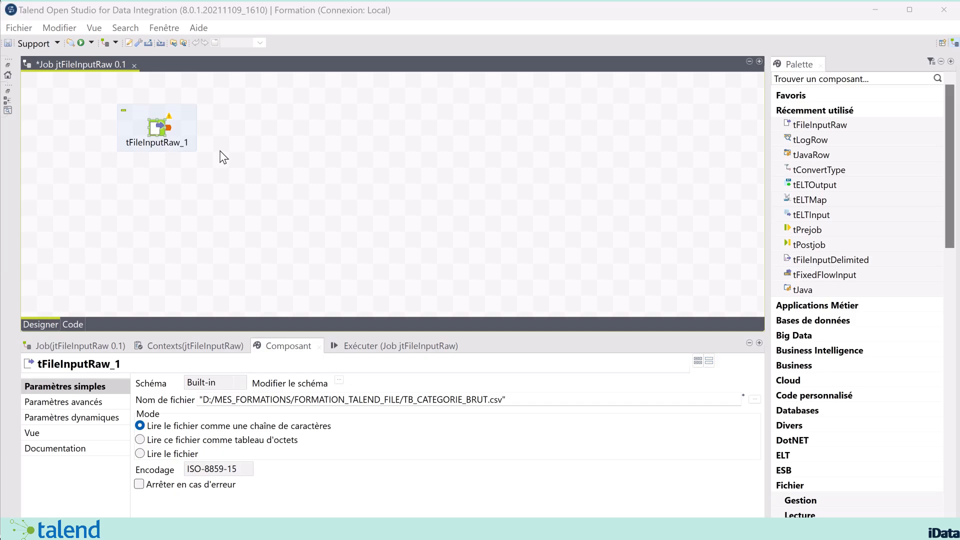
click(338, 382)
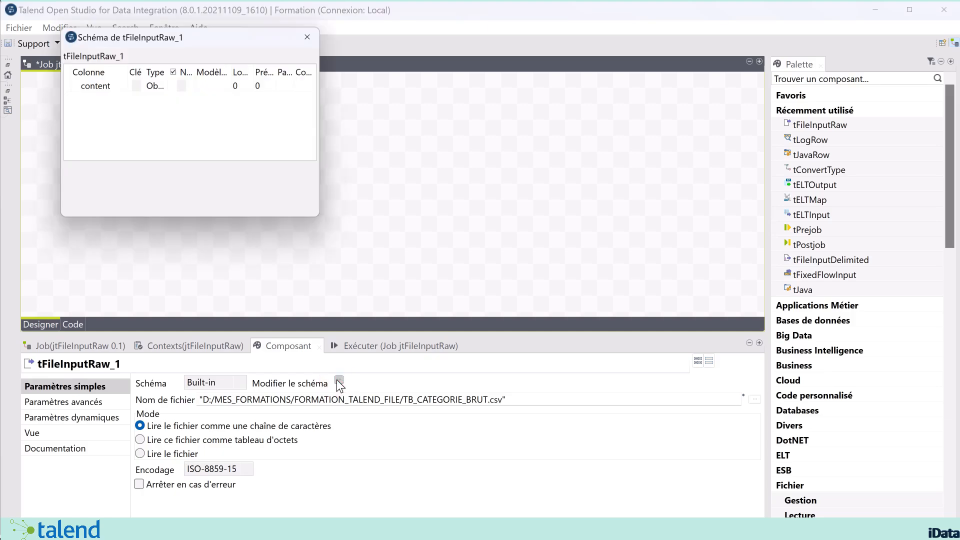
click(107, 88)
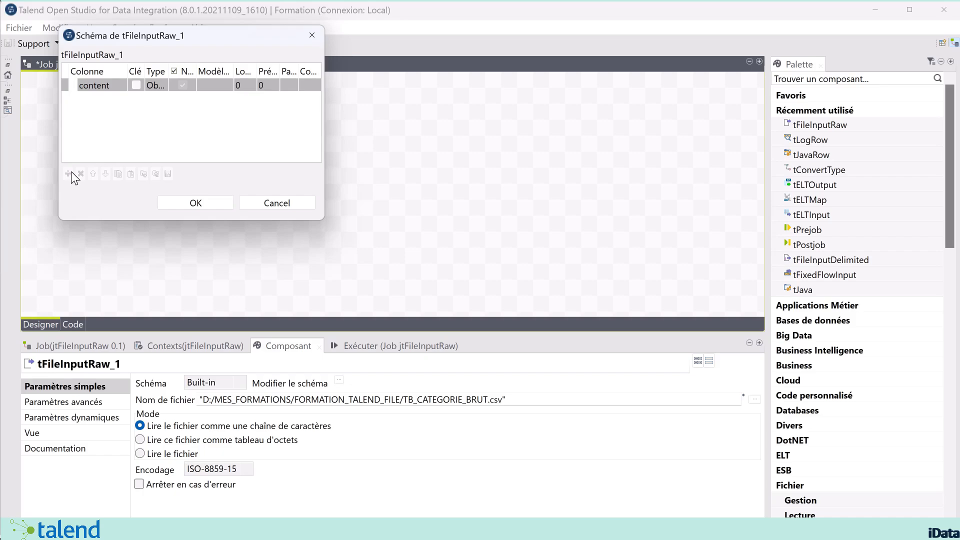
drag(203, 36, 415, 95)
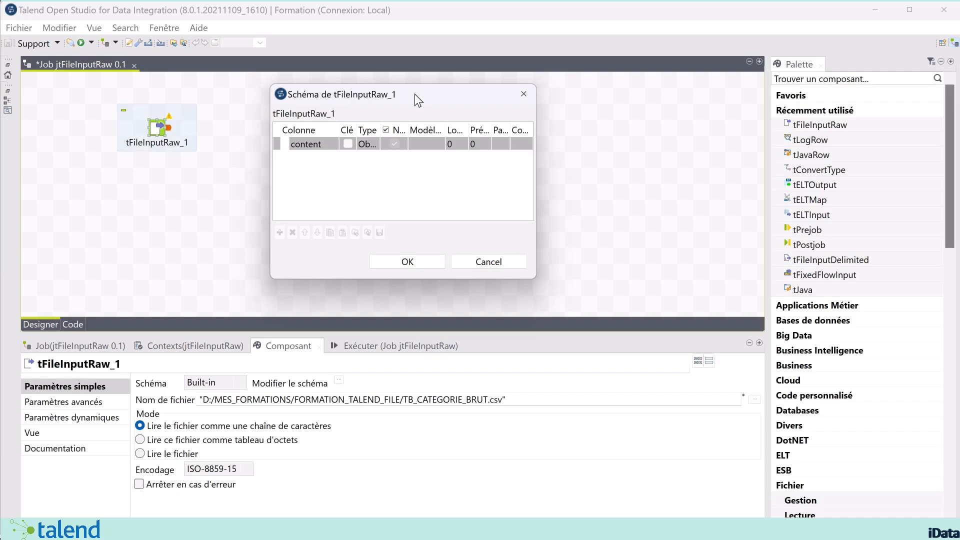
double_click(380, 130)
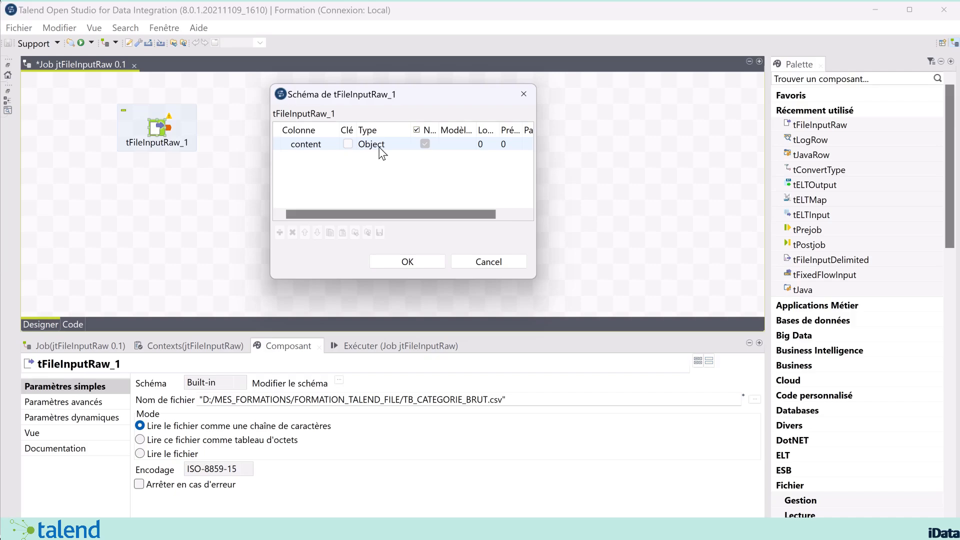
click(457, 144)
click(407, 261)
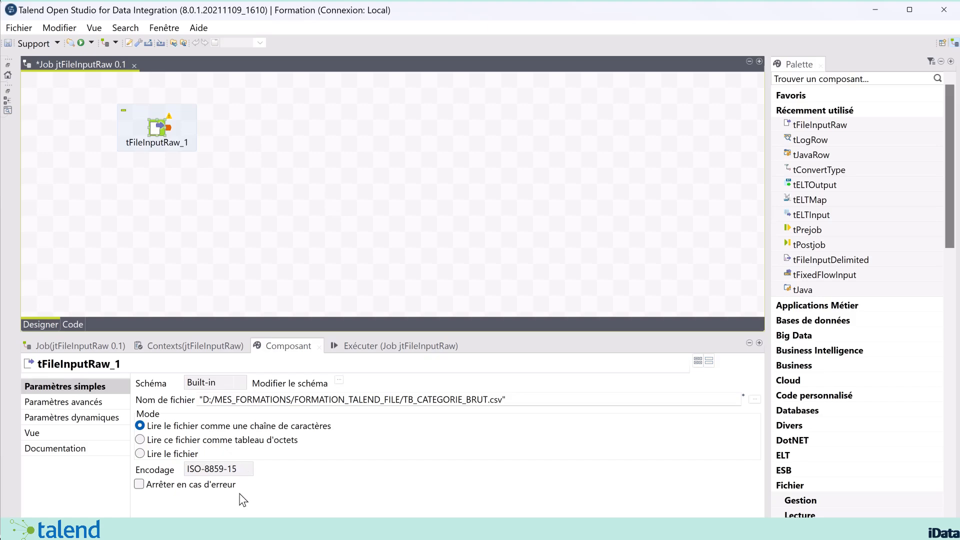
click(240, 470)
Set tFileInputRaw_1's encoding to UTF-8 and add a tLogRow component beside it
click(219, 493)
click(297, 133)
text(tlog)
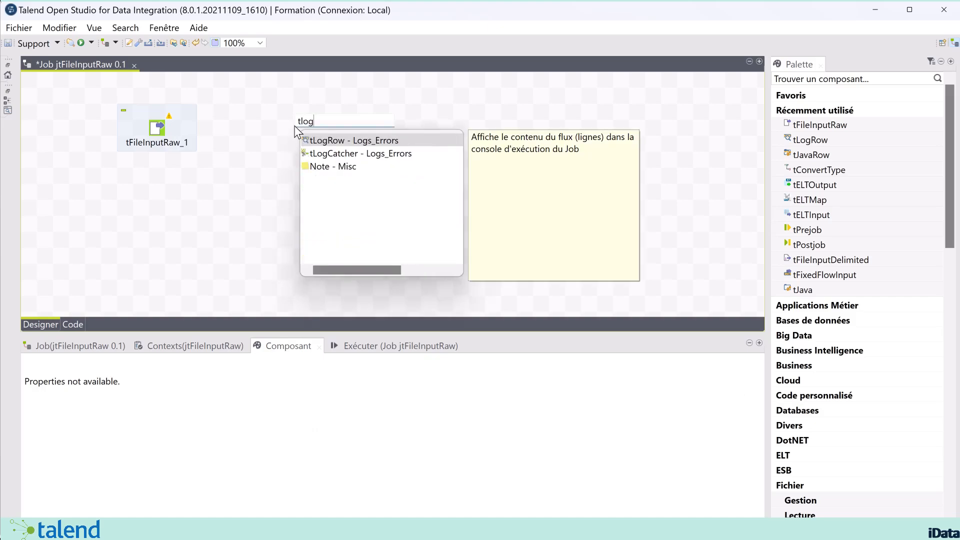
click(330, 141)
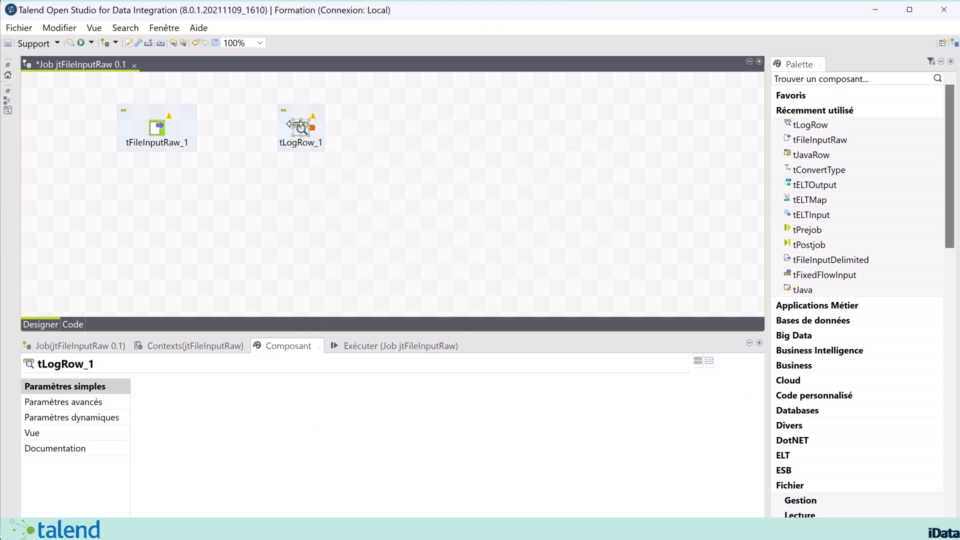
drag(302, 130, 269, 131)
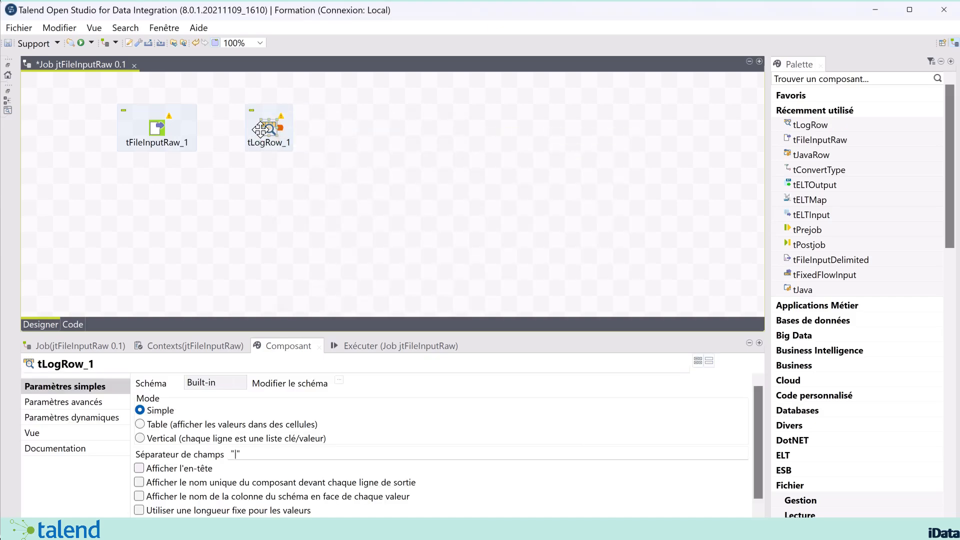
Connect tFileInputRaw_1 to tLogRow_1 with a Main row link
right_click(156, 131)
mouse_move(325, 139)
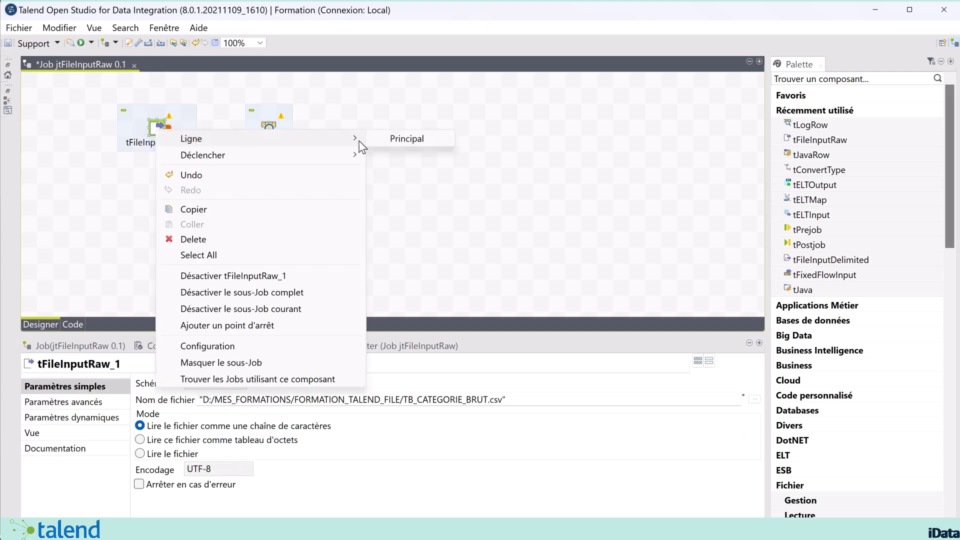
click(405, 140)
click(270, 127)
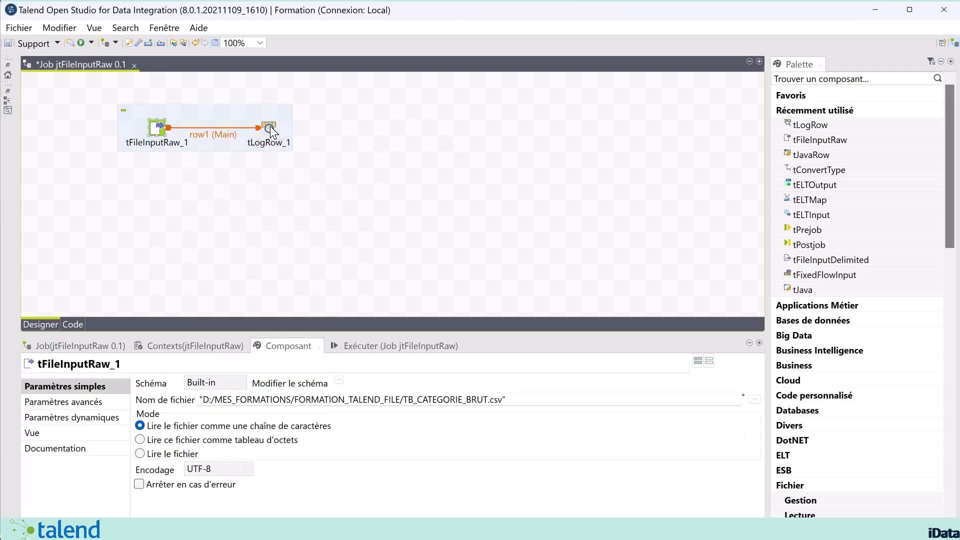
Set tLogRow_1's mode to Table and bring up the Exécuter view
click(270, 126)
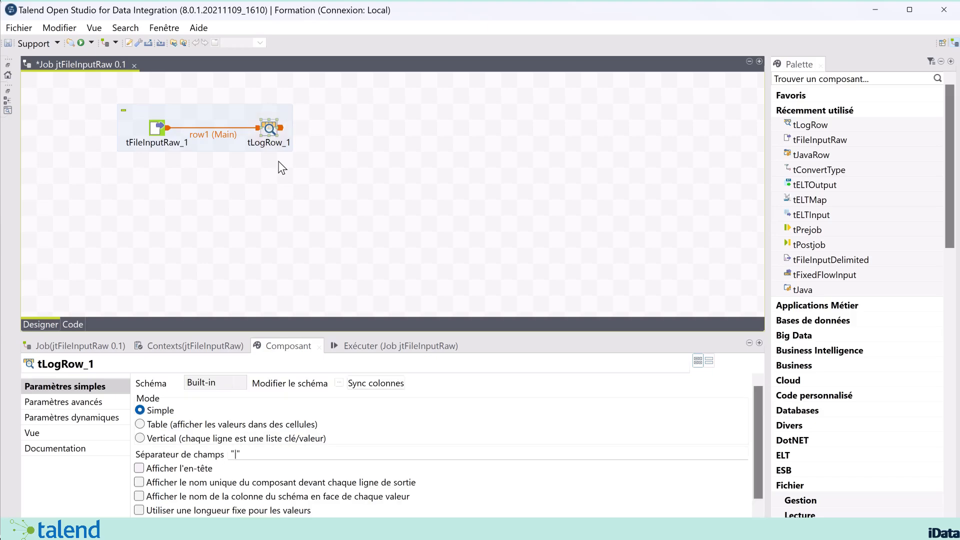
click(189, 424)
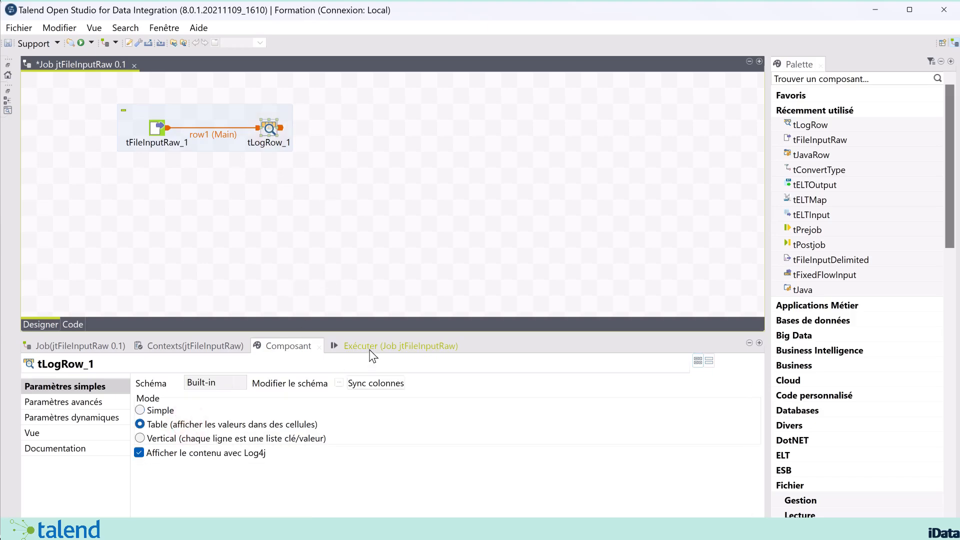
click(395, 346)
click(650, 365)
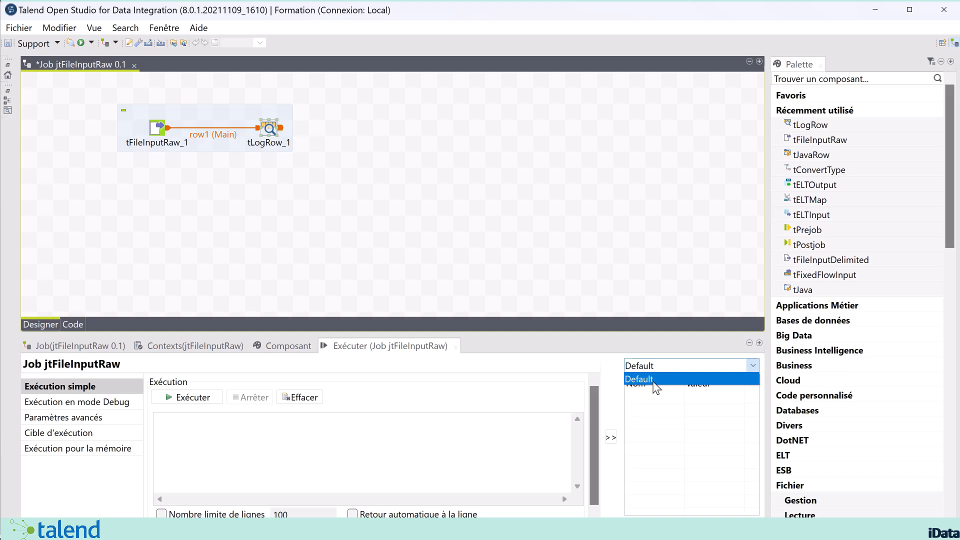
click(646, 376)
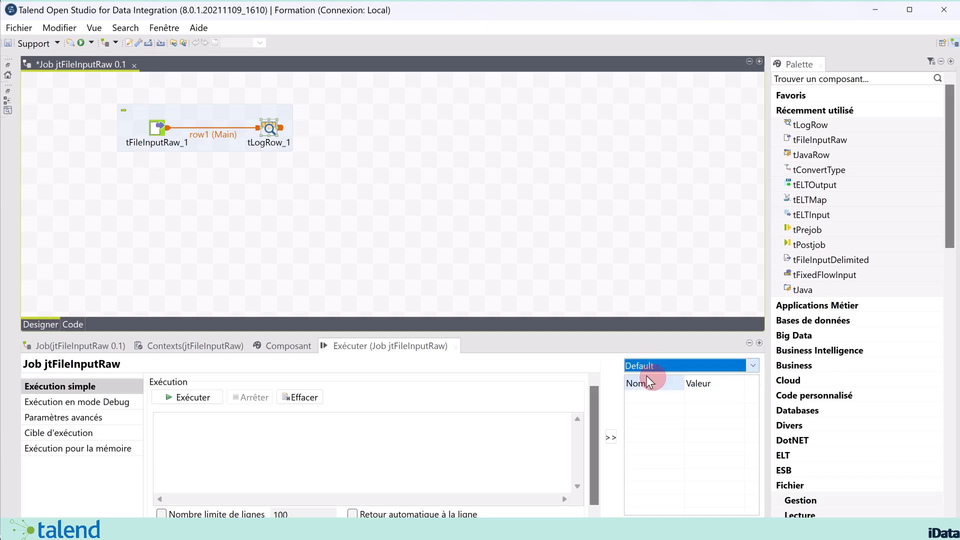
click(186, 397)
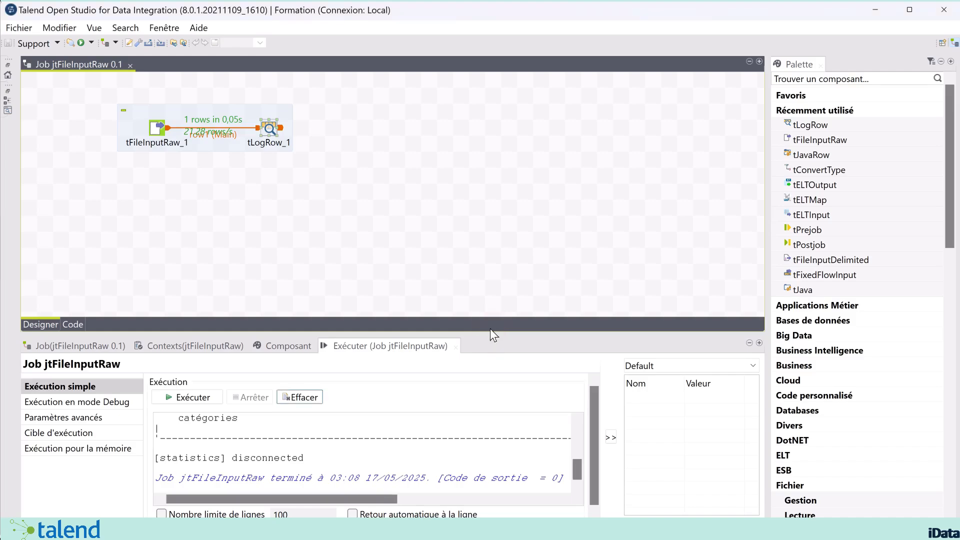
drag(493, 332, 510, 224)
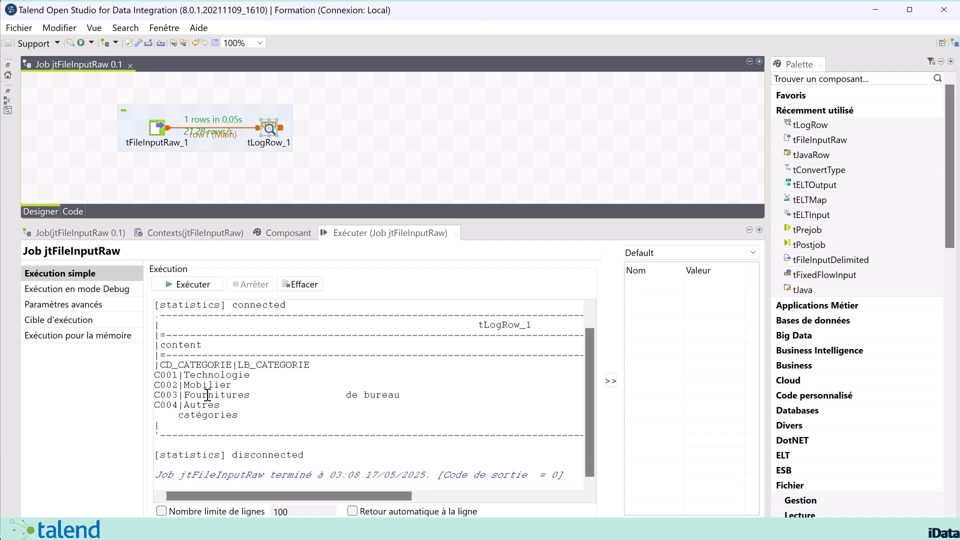
drag(154, 375, 269, 414)
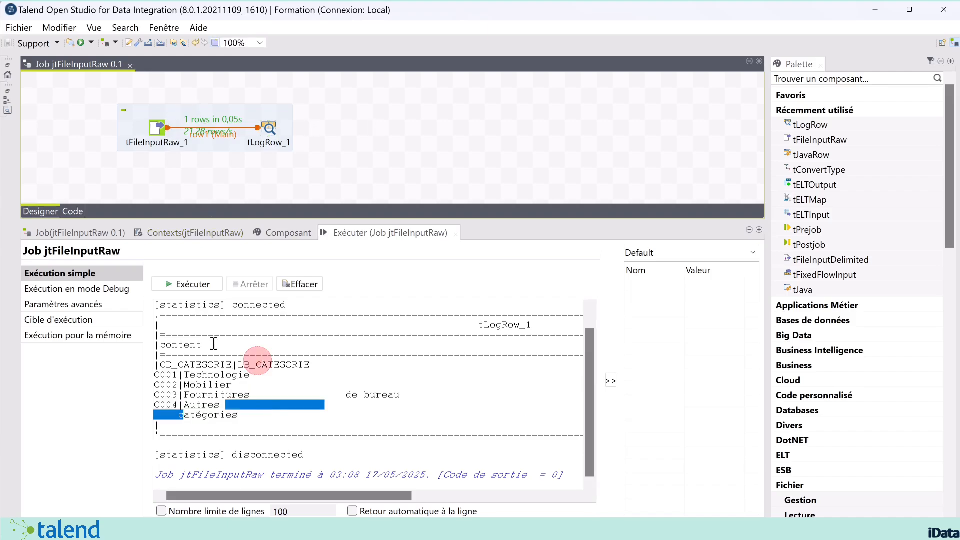
drag(207, 345, 255, 365)
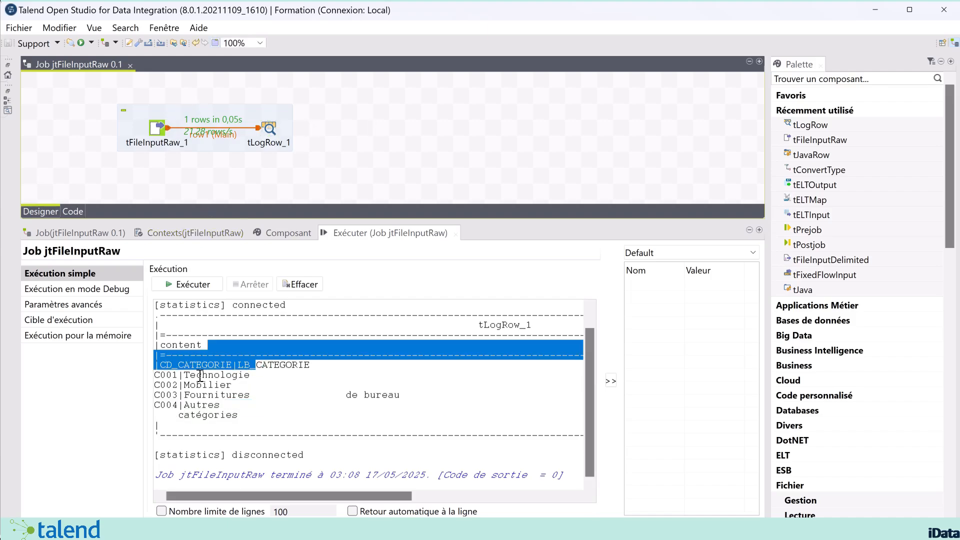
double_click(156, 128)
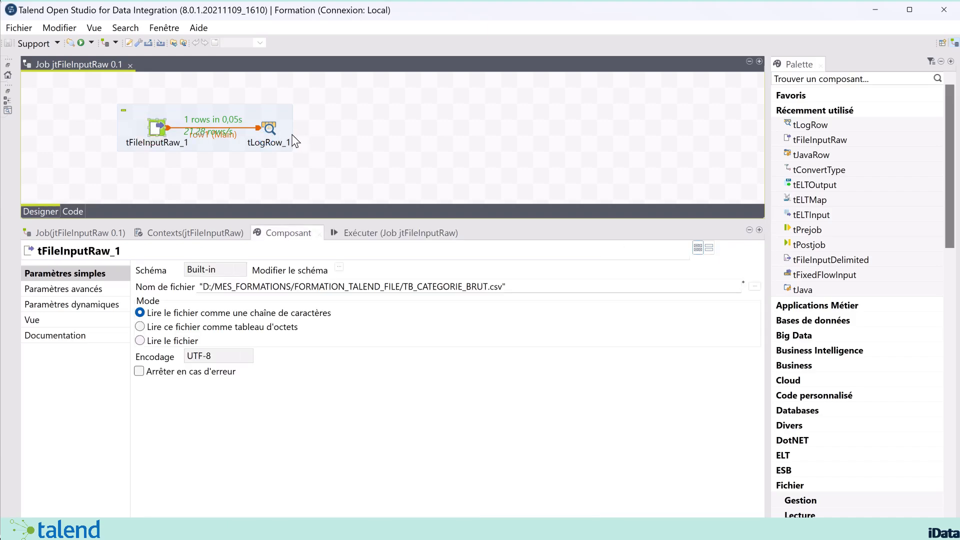
click(273, 131)
click(324, 138)
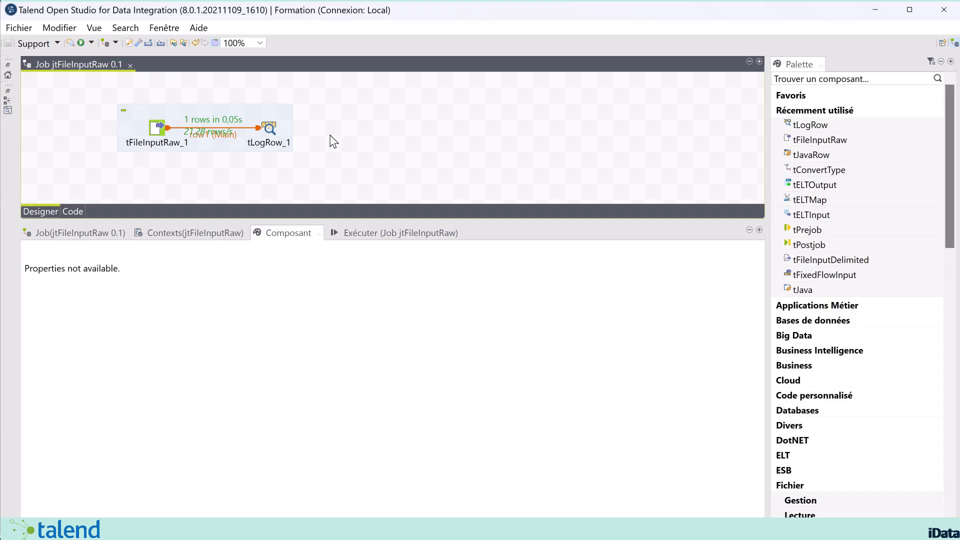
Add a tConvertType component to the job via the 'tcon' search
text(tv)
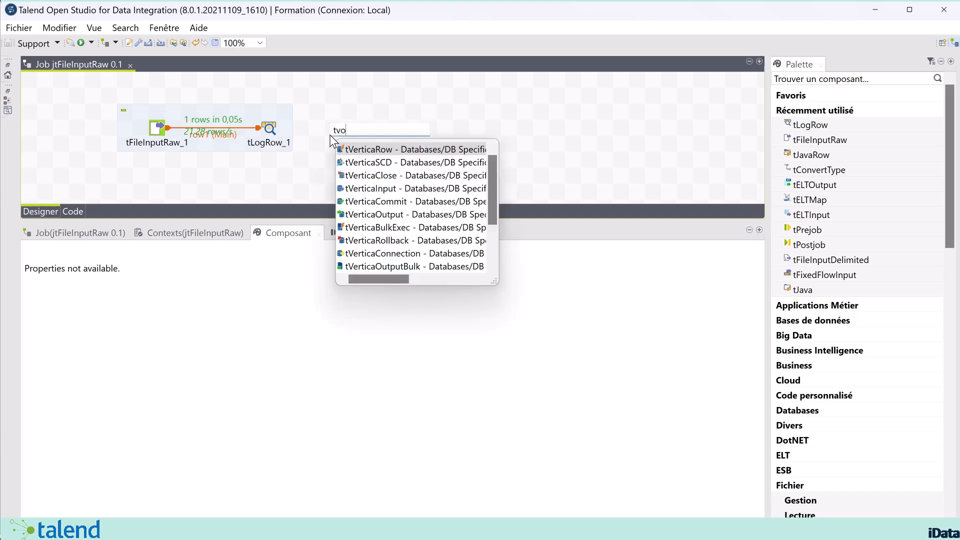
key(BackSpace)
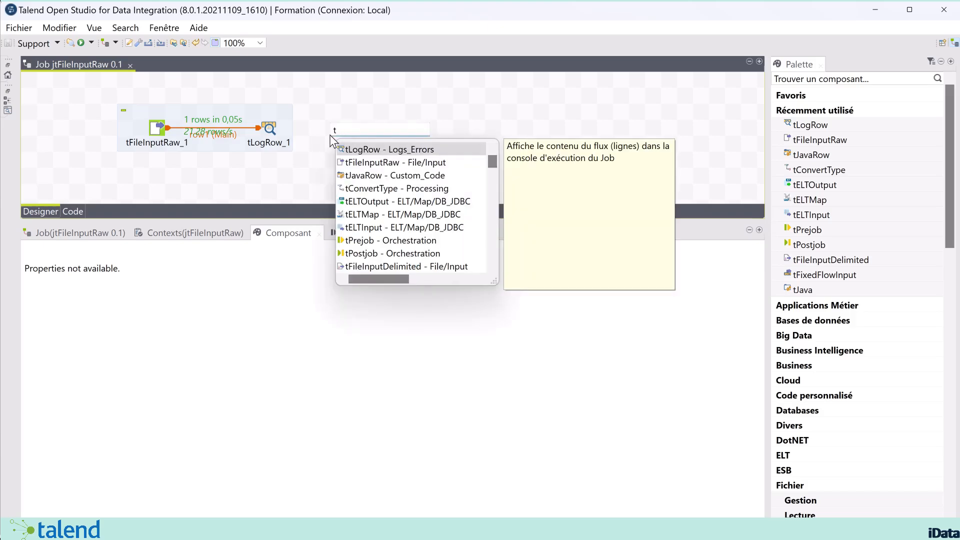
text(tc)
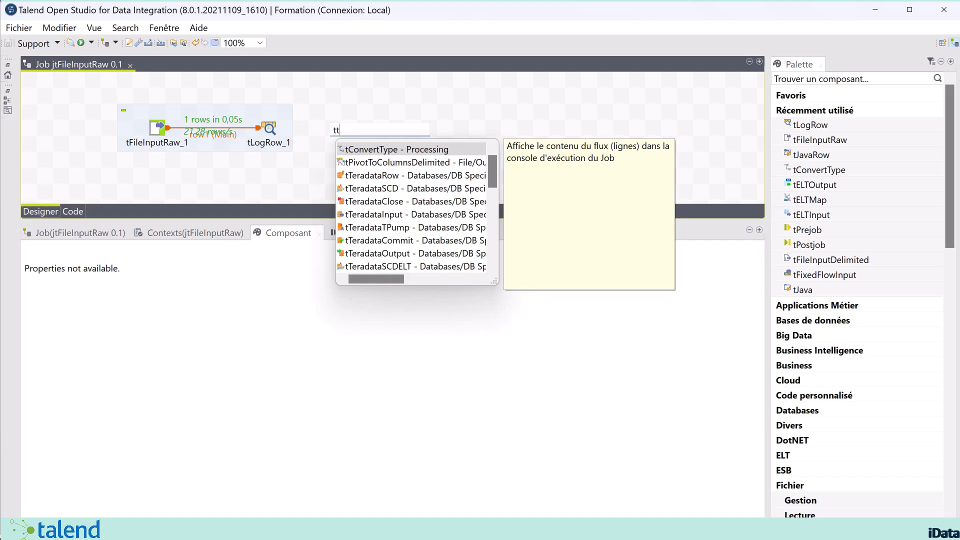
key(BackSpace)
key(BackSpace)
text(con)
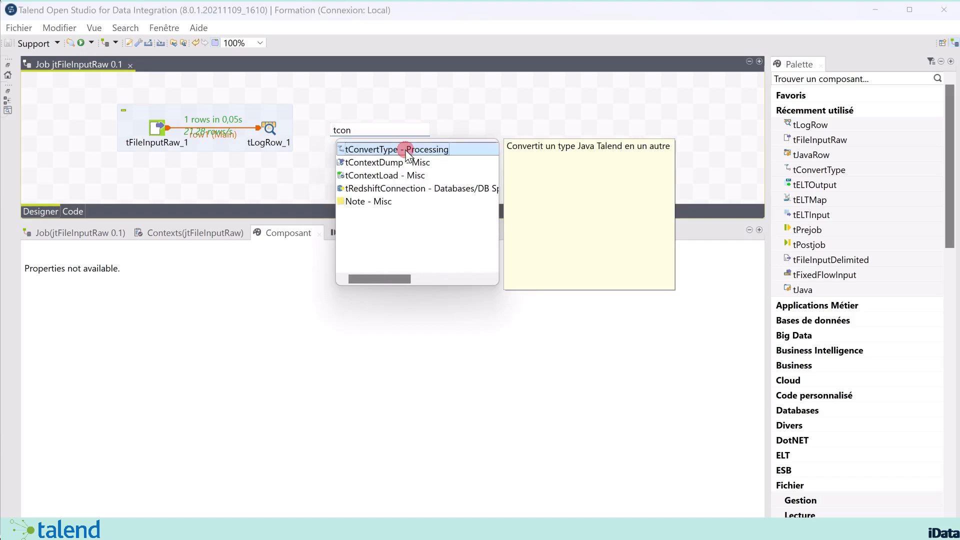
double_click(405, 149)
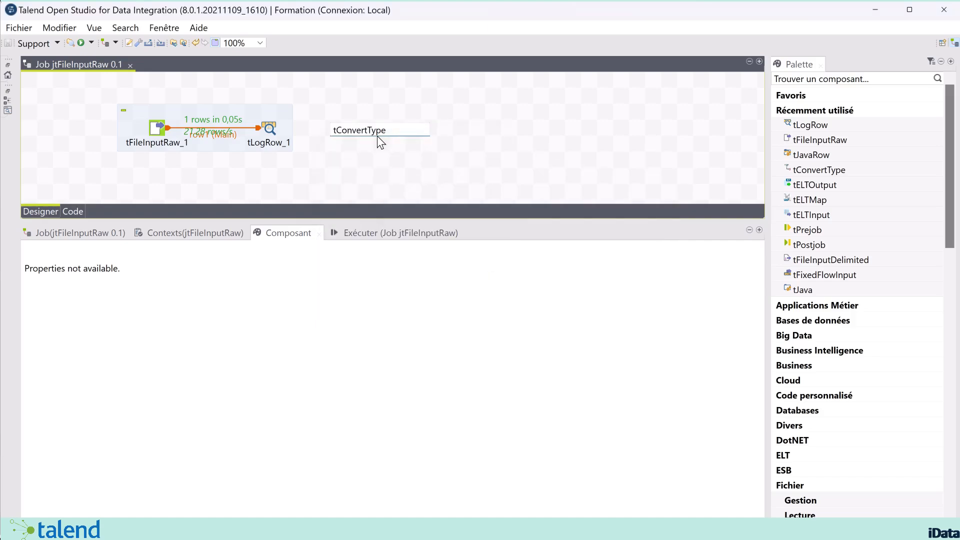
Delete tLogRow_1 and its incoming link
click(268, 127)
click(266, 125)
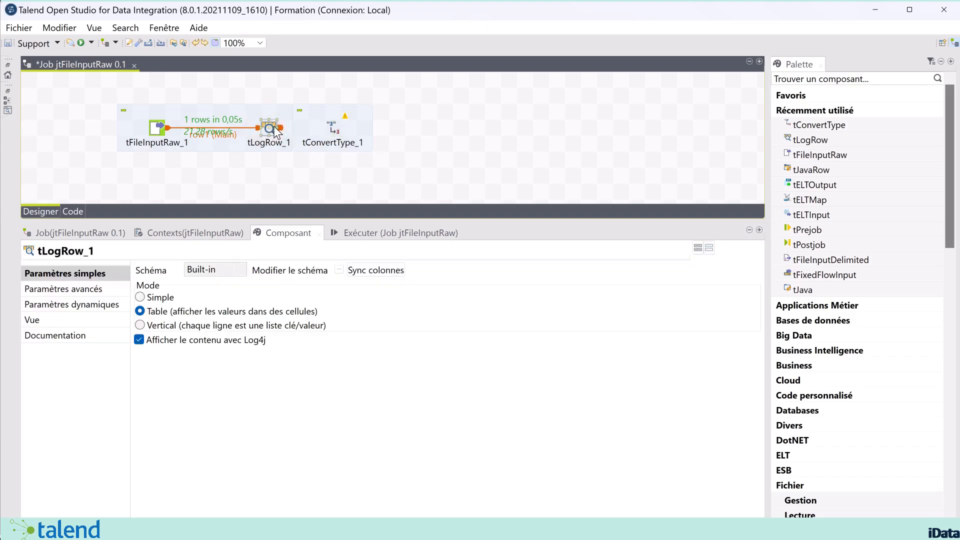
key(Delete)
Link tFileInputRaw_1 to tConvertType_1 with a Main row and place it nearby
click(157, 127)
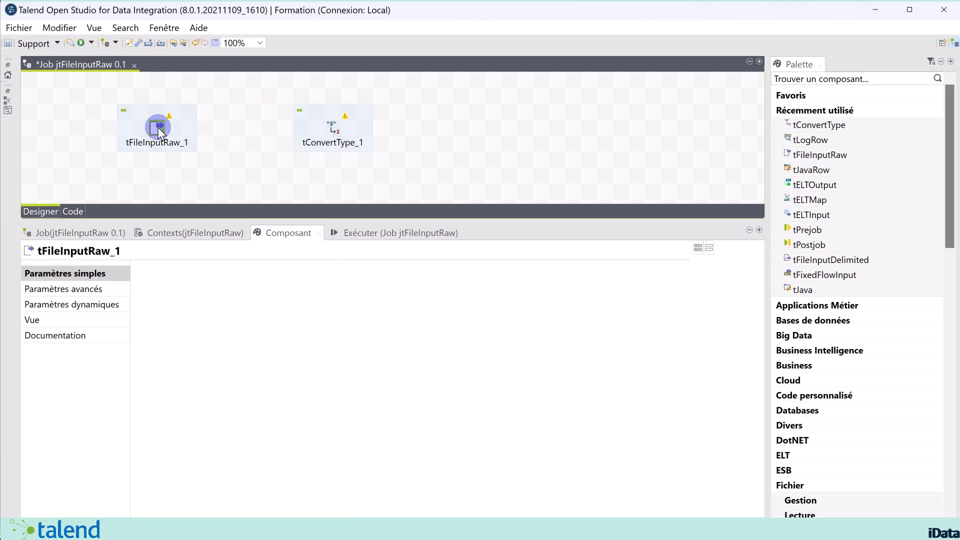
right_click(158, 127)
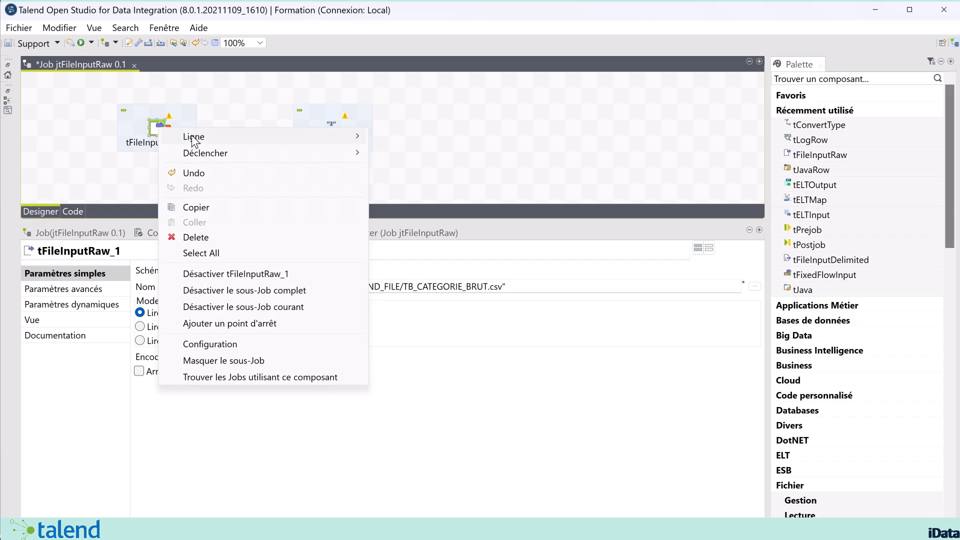
click(239, 138)
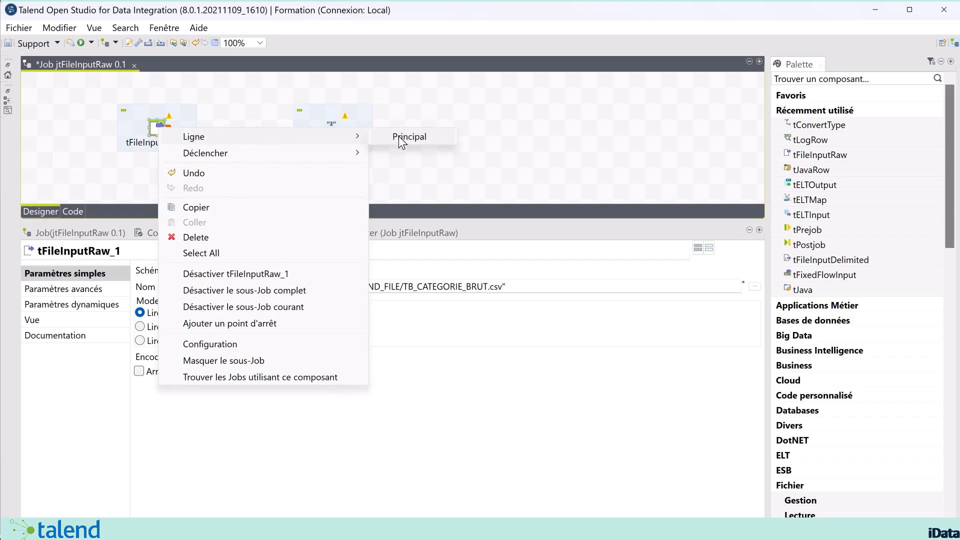
click(303, 137)
click(405, 136)
click(331, 128)
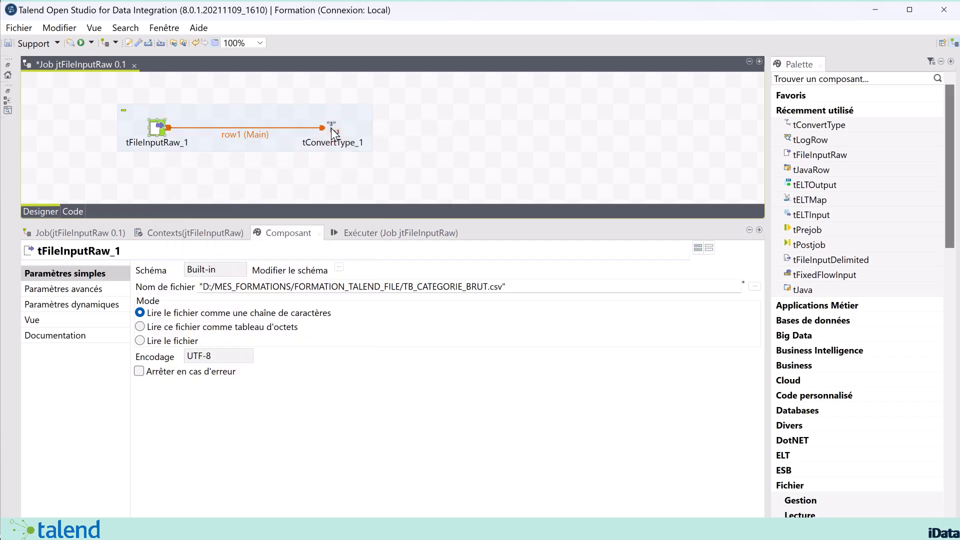
drag(331, 128, 281, 131)
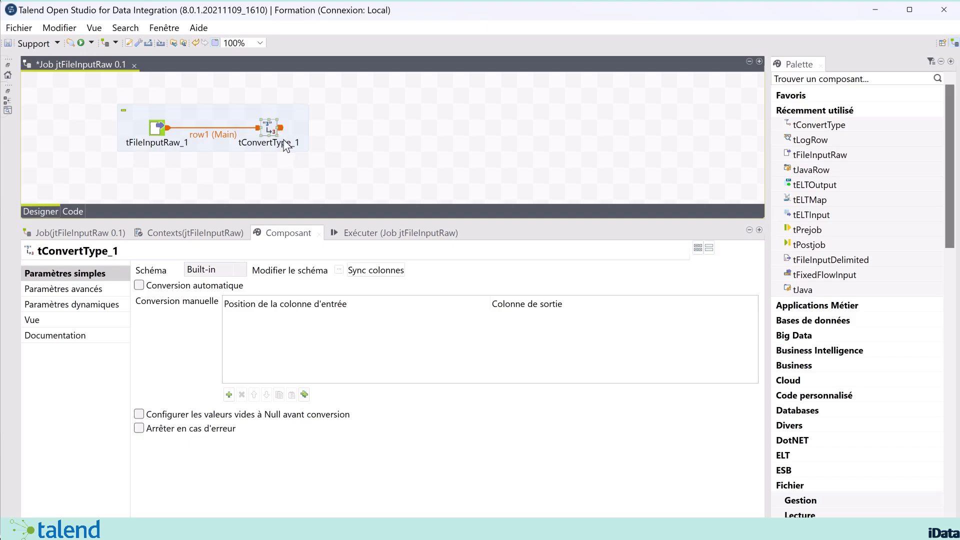
click(274, 131)
Add an output column named content to tConvertType_1's schema
click(340, 270)
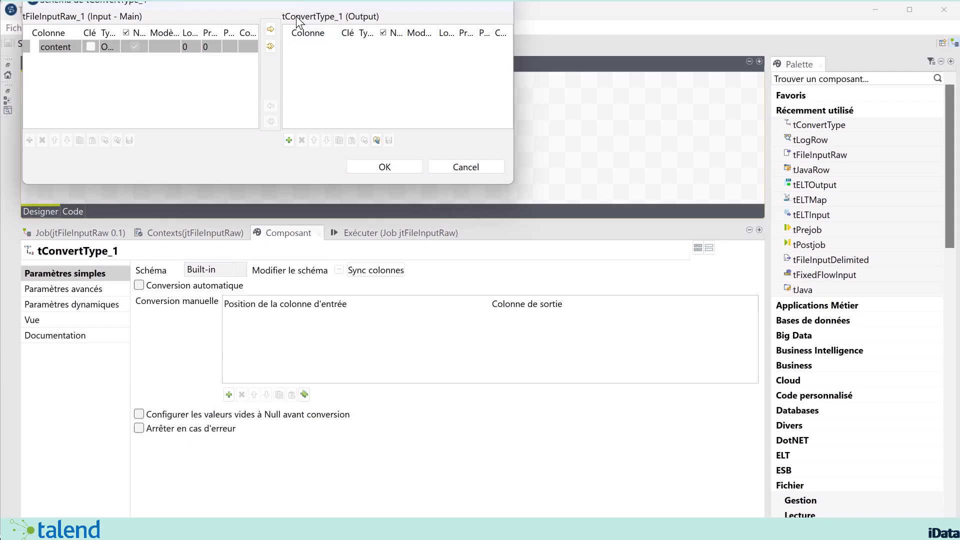
click(289, 141)
click(317, 46)
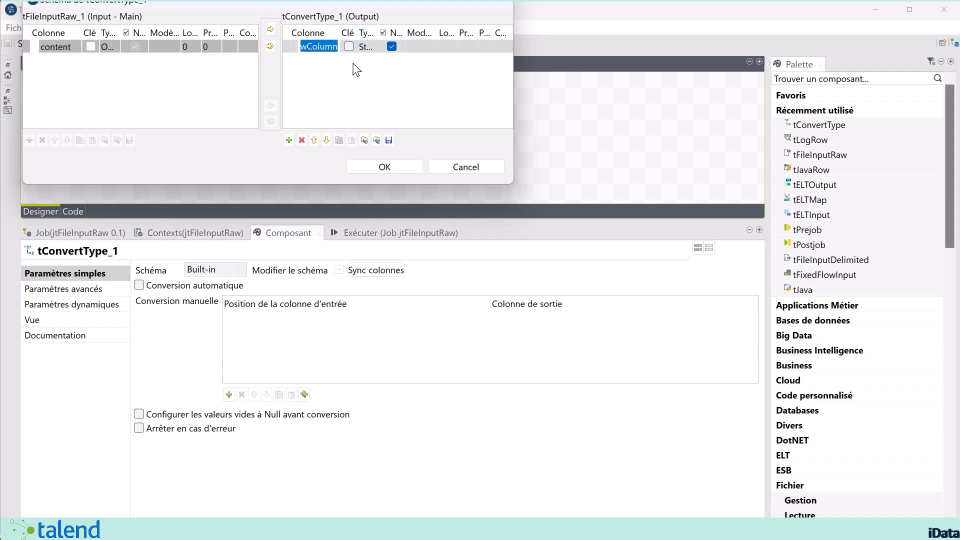
text(content)
key(Return)
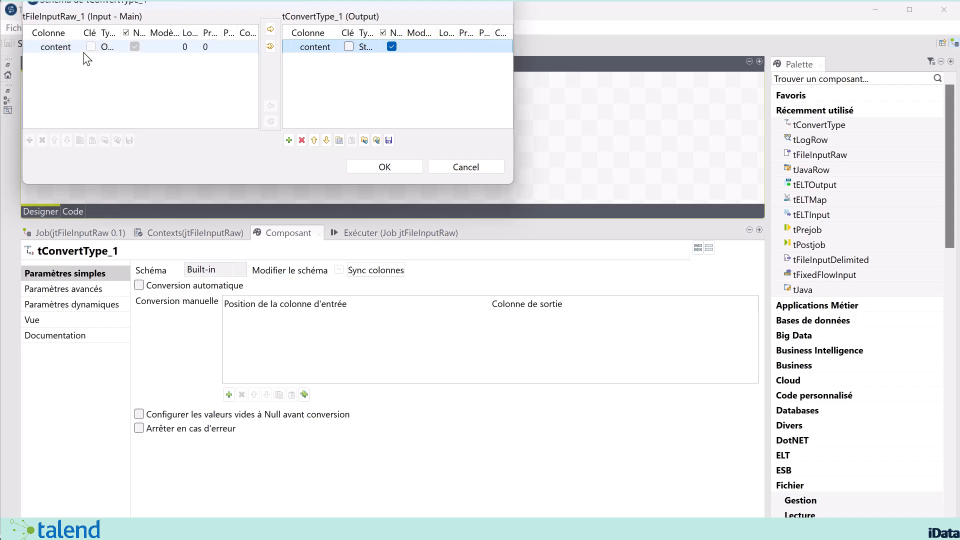
click(385, 167)
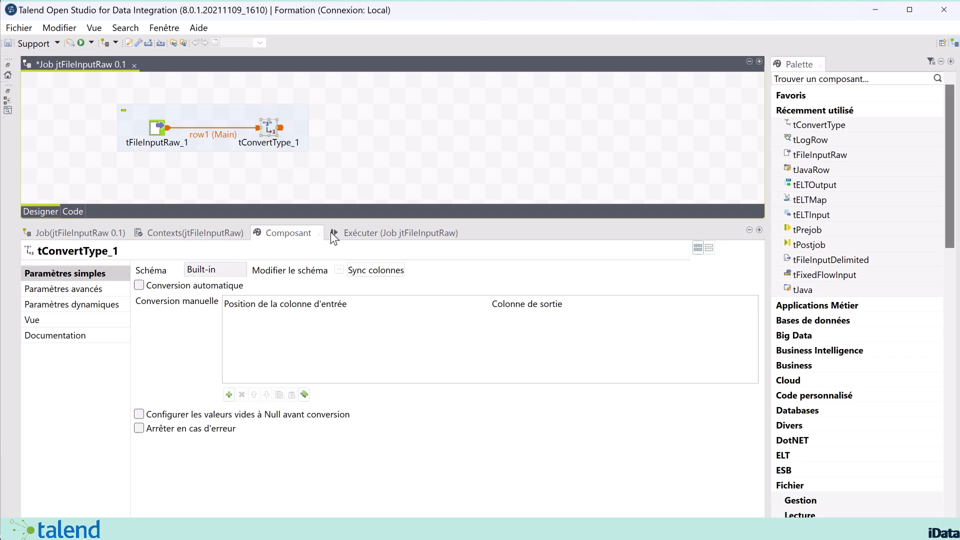
click(339, 270)
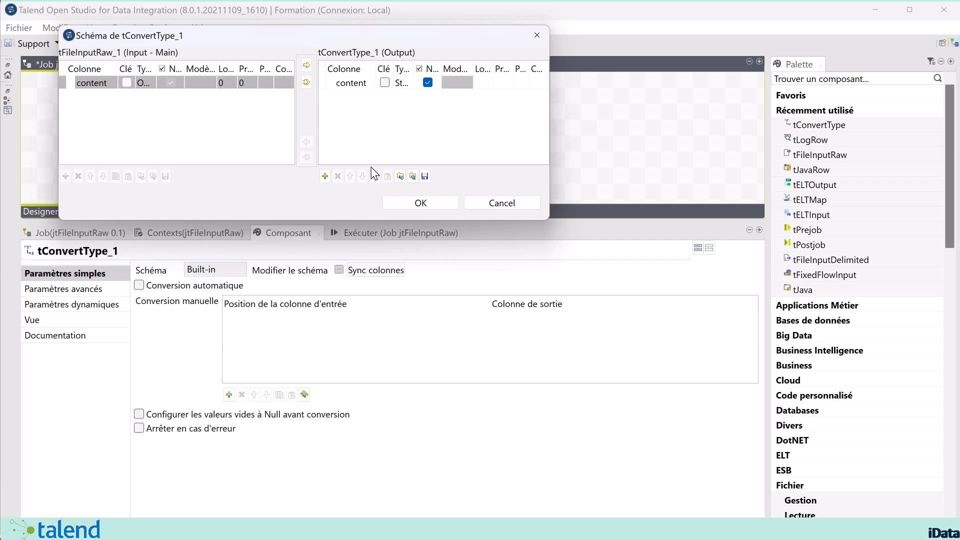
click(415, 203)
Add a manual conversion row mapping content to content
click(291, 338)
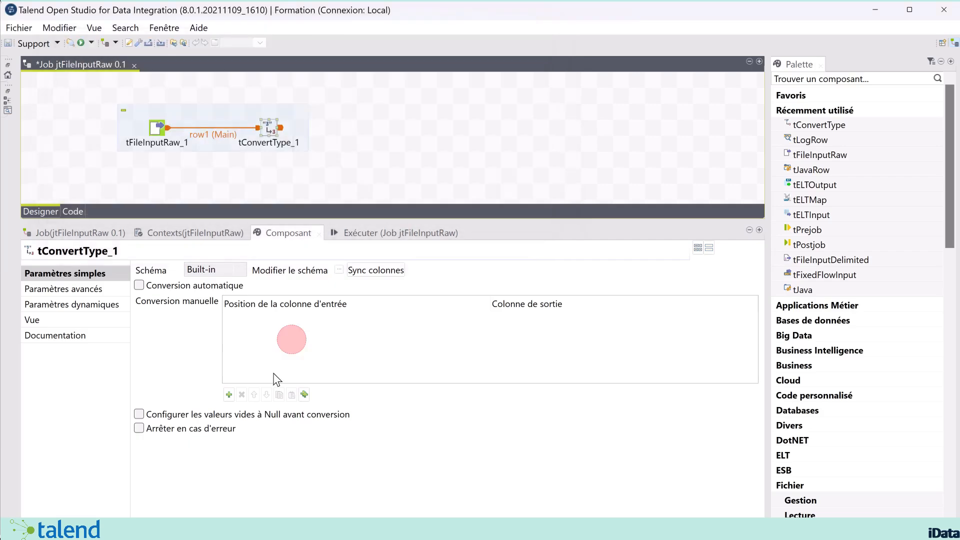
click(229, 394)
click(300, 325)
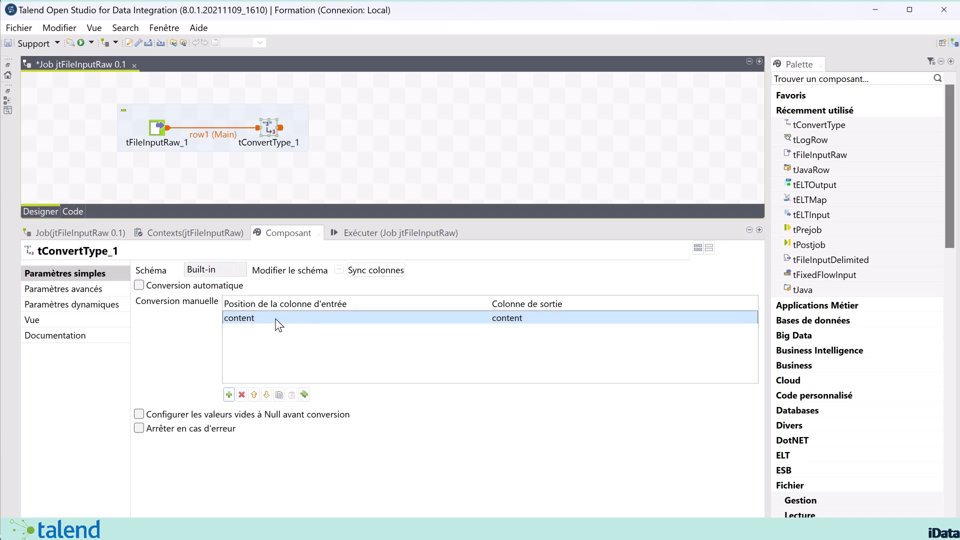
click(284, 316)
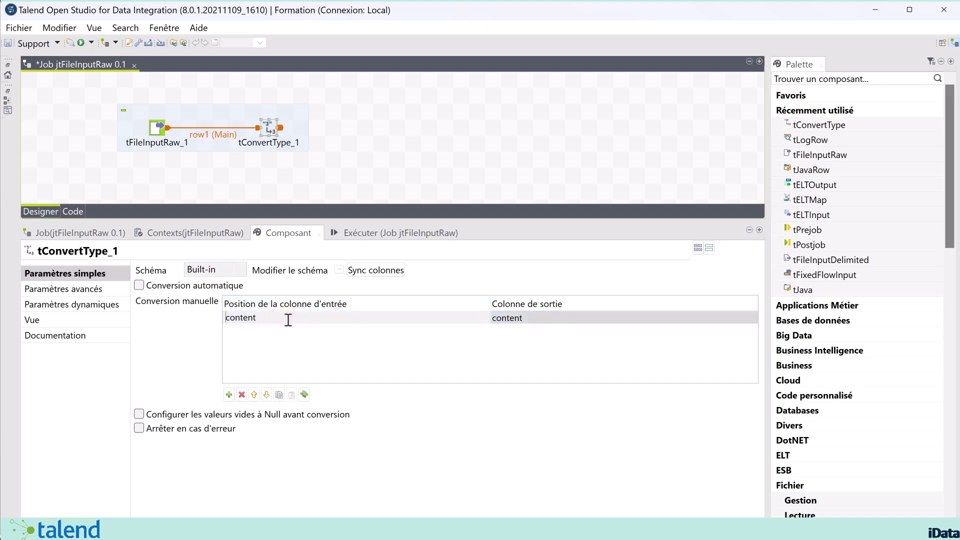
click(514, 335)
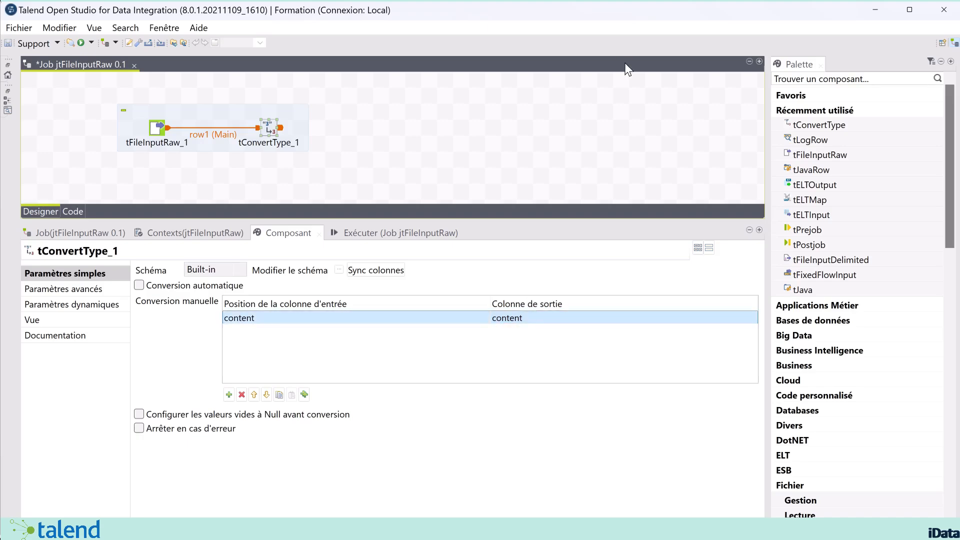
Add a tJavaRow component via the 'tjav' search and place it after tConvertType_1
click(433, 123)
text(TJ)
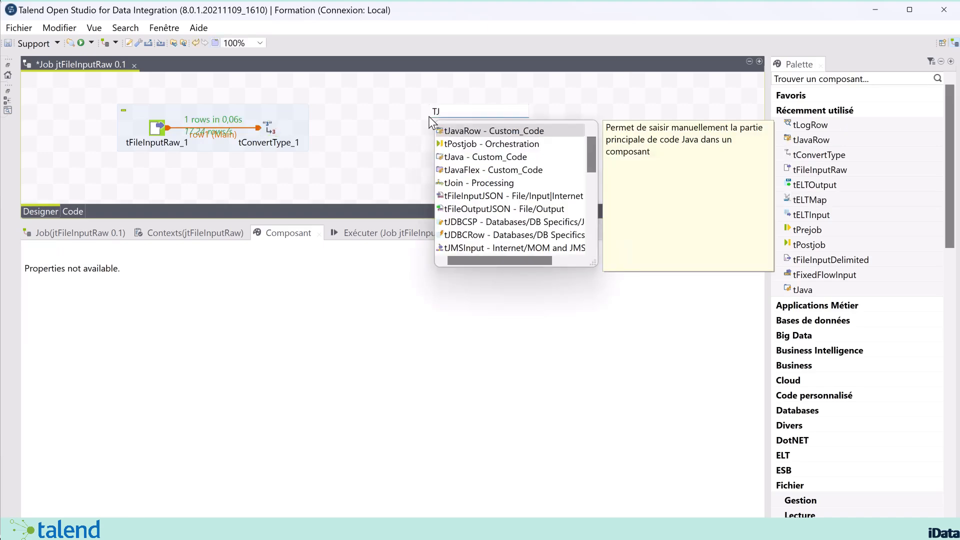
key(BackSpace)
text(tha)
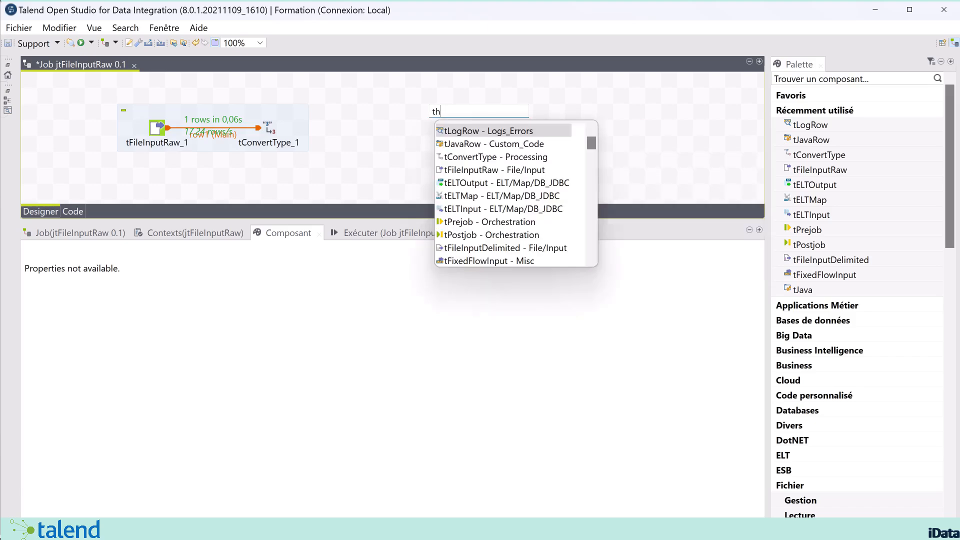
key(BackSpace)
key(BackSpace)
key(BackSpace)
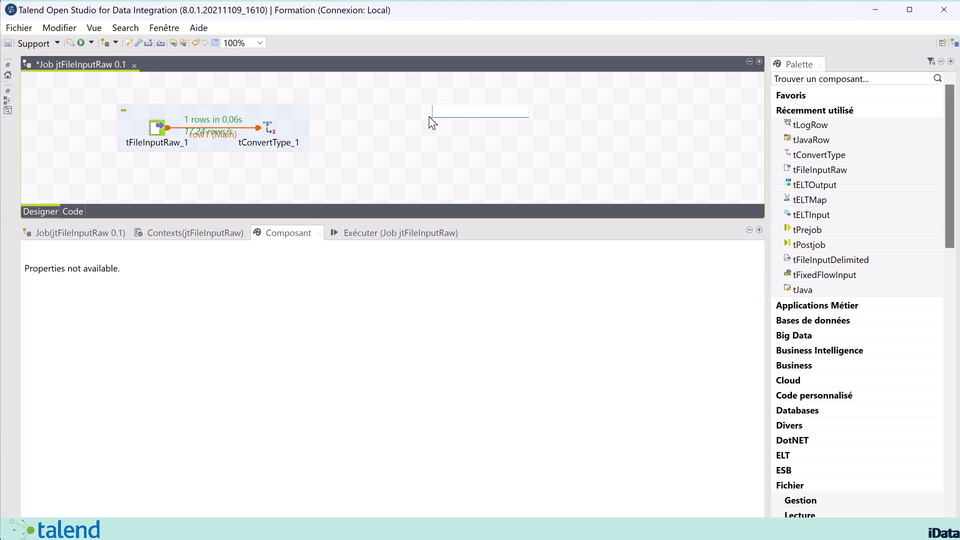
text(tjav)
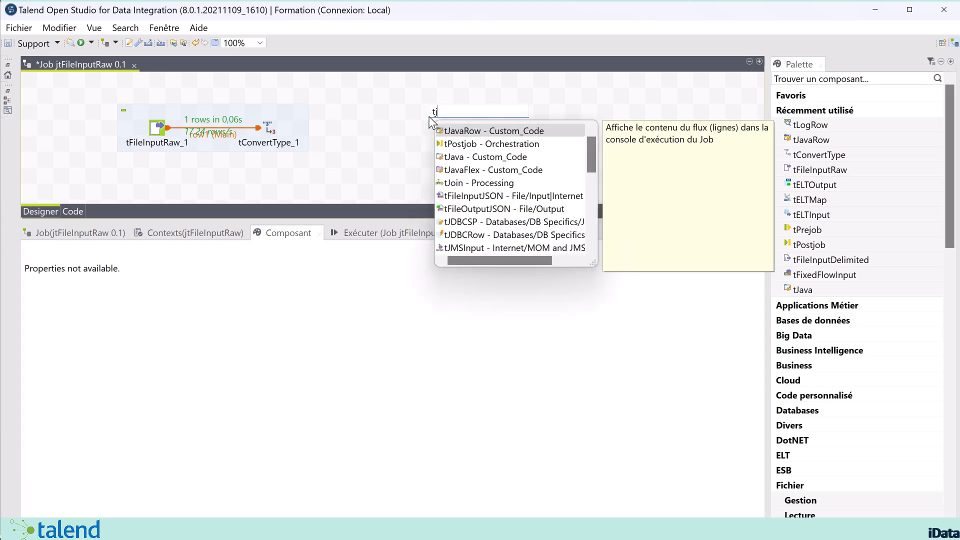
double_click(475, 132)
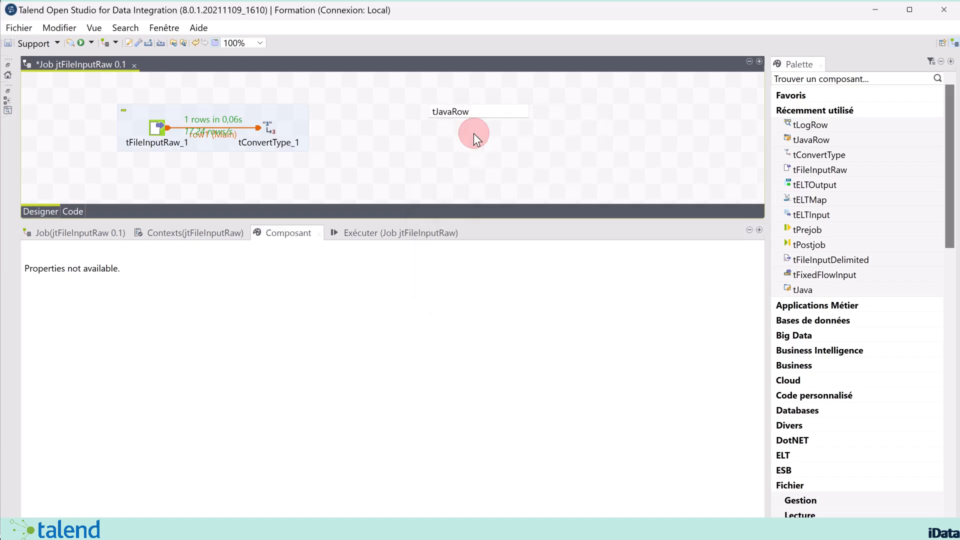
drag(413, 129, 364, 145)
Connect tConvertType_1 to tJavaRow_1 with a Main row and view its code
click(271, 131)
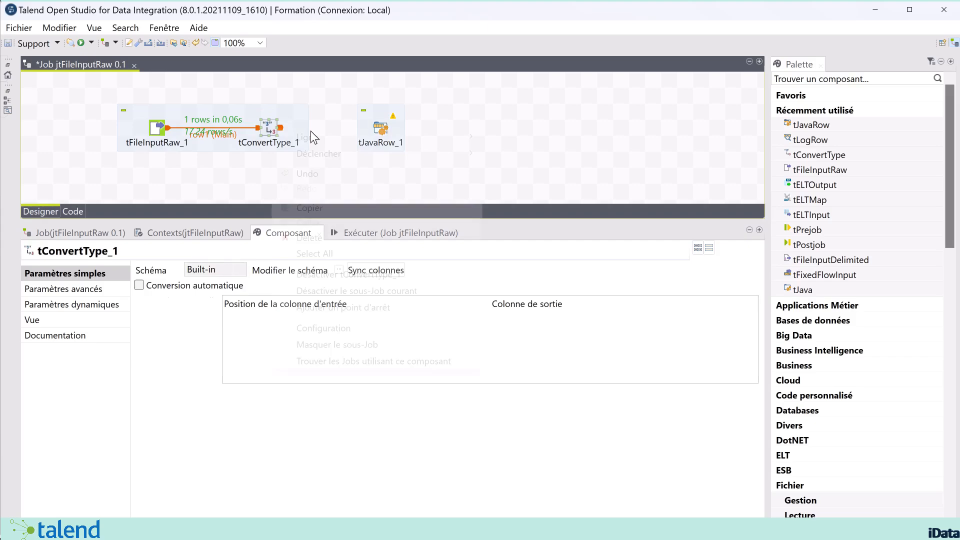
right_click(273, 131)
mouse_move(404, 140)
click(523, 139)
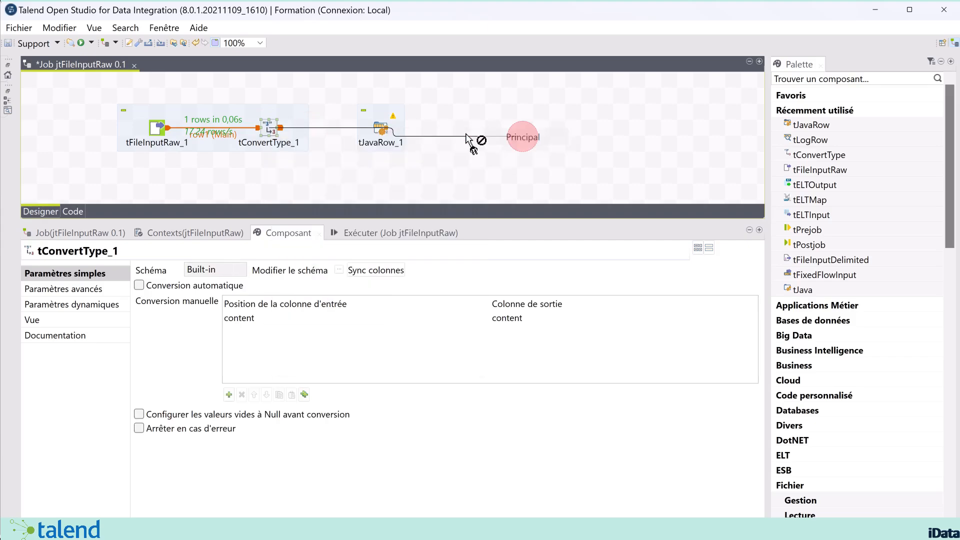
click(383, 130)
click(383, 129)
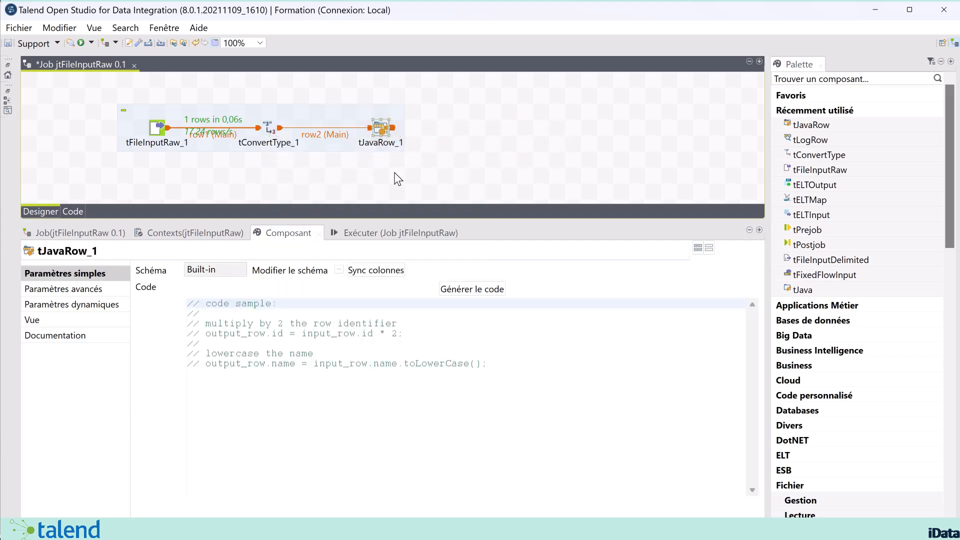
click(495, 360)
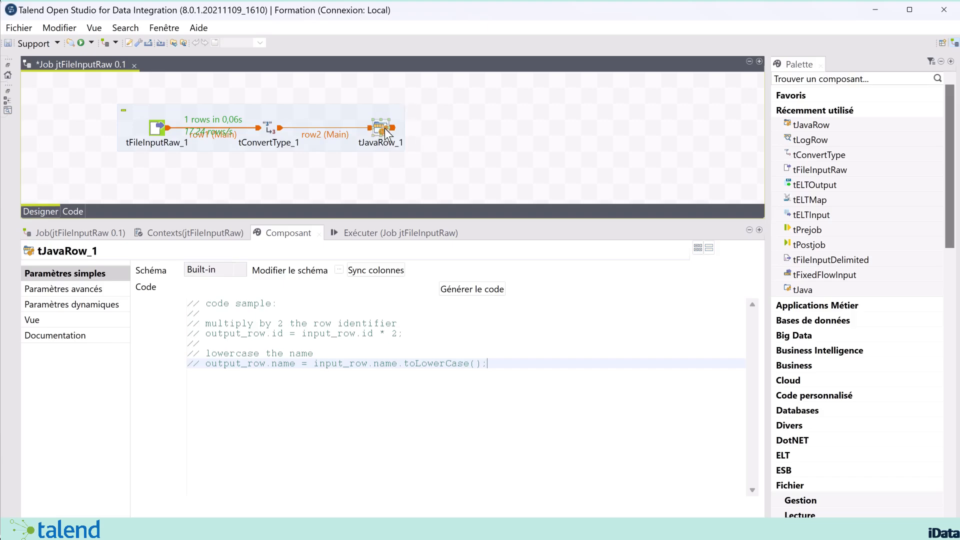
click(487, 132)
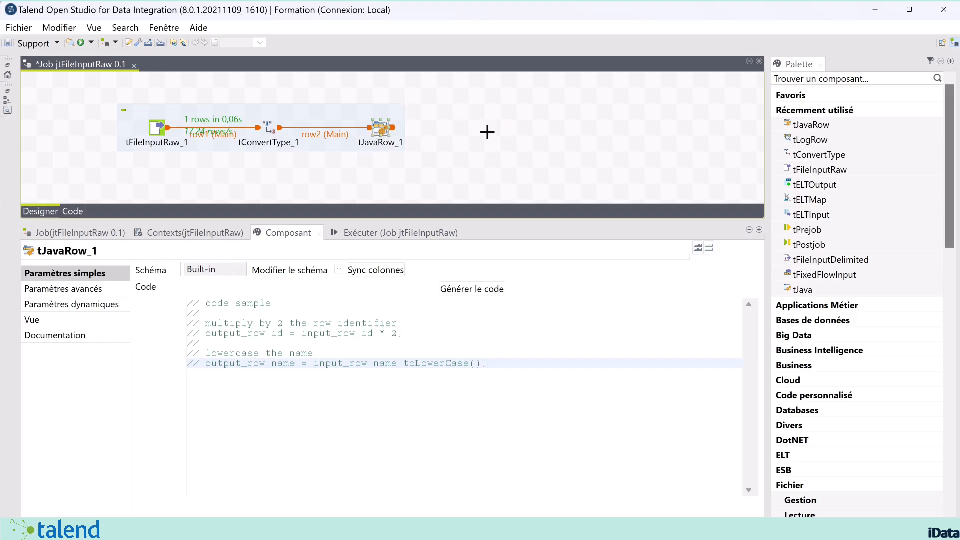
Add a tLogRow component after tJavaRow_1 and start a Main row link from tJavaRow_1
text(tlo)
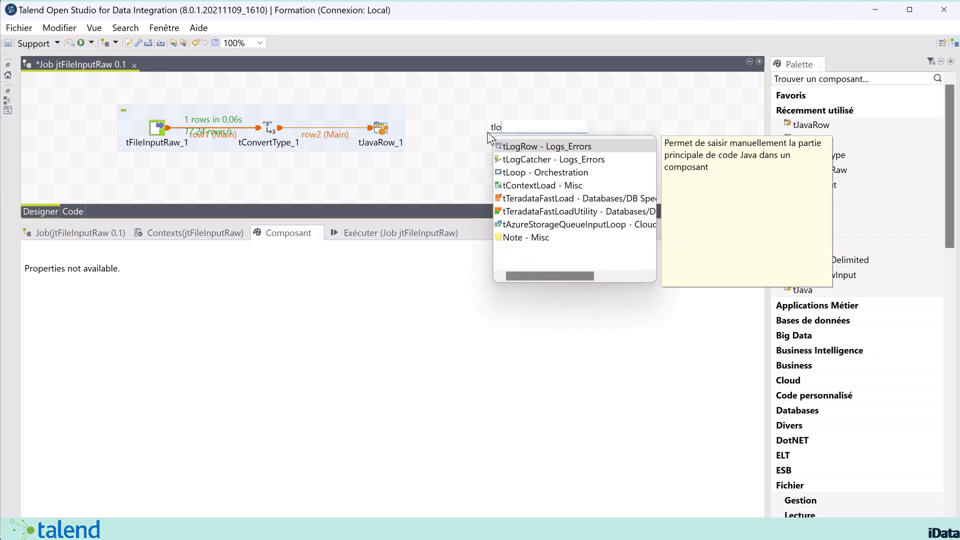
click(538, 145)
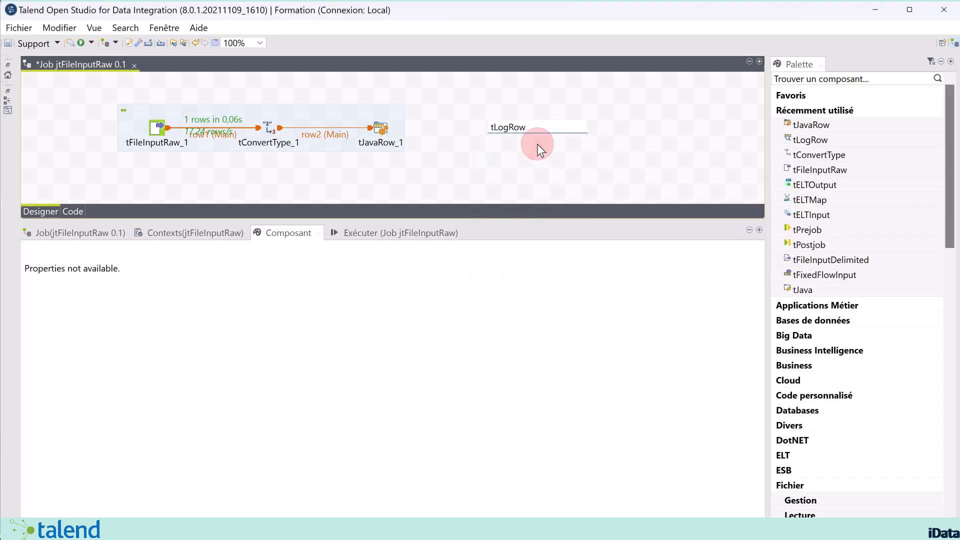
click(379, 128)
right_click(379, 128)
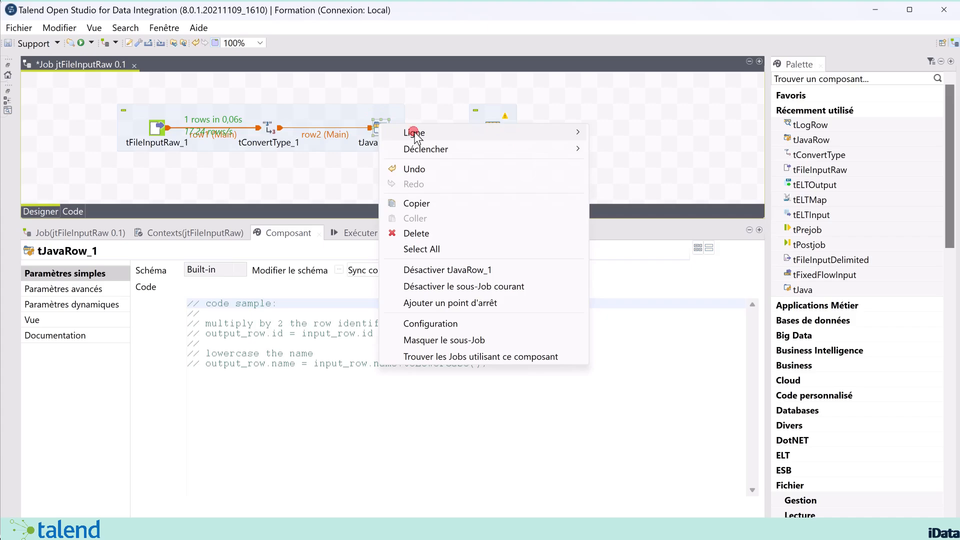
mouse_move(574, 133)
click(620, 133)
Link tJavaRow_1 to tLogRow_1 and paste output_row.content = input_row.content.replaceAll("\\s{2,}"," ") into its code
click(501, 126)
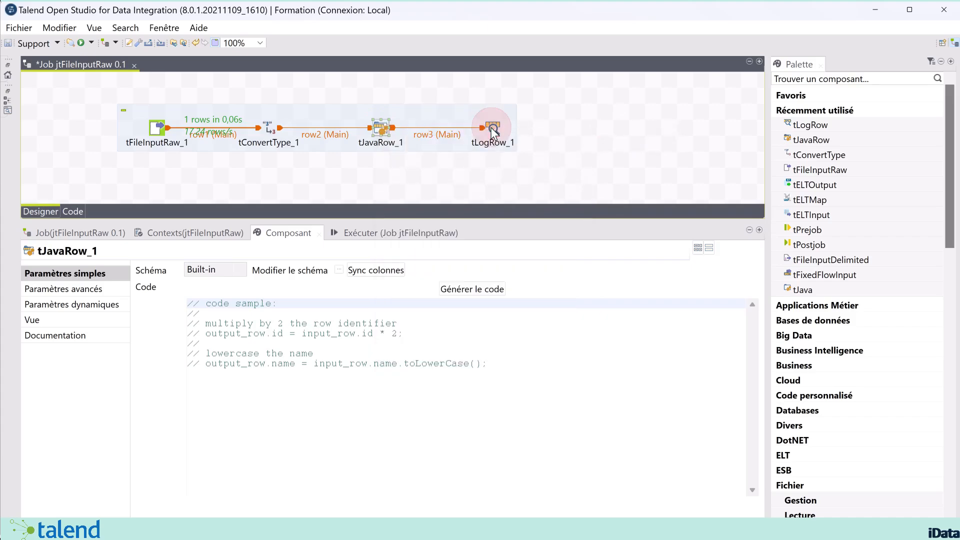
click(508, 363)
key(Return)
key(Return)
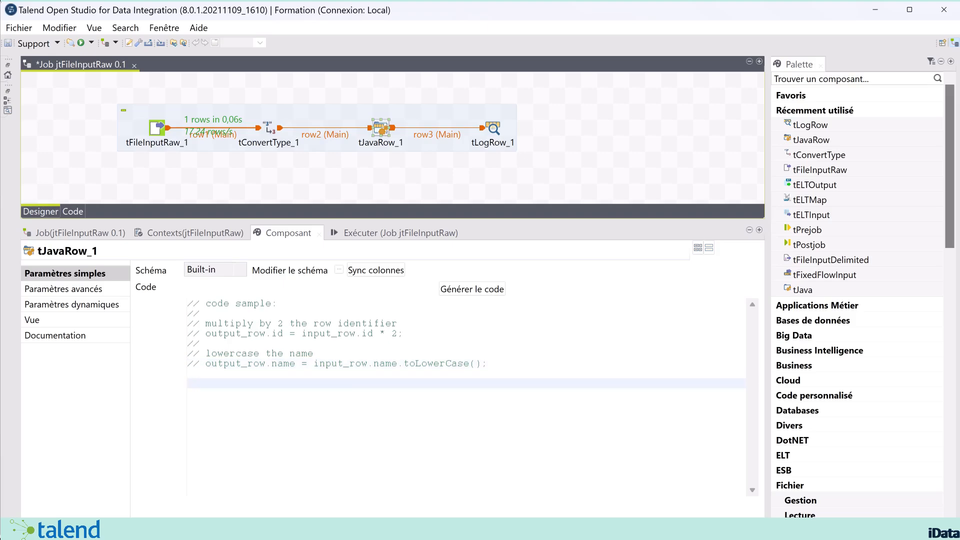
text(output_row.content = input_row.content.replaceAll("\\s{2,}"," ");)
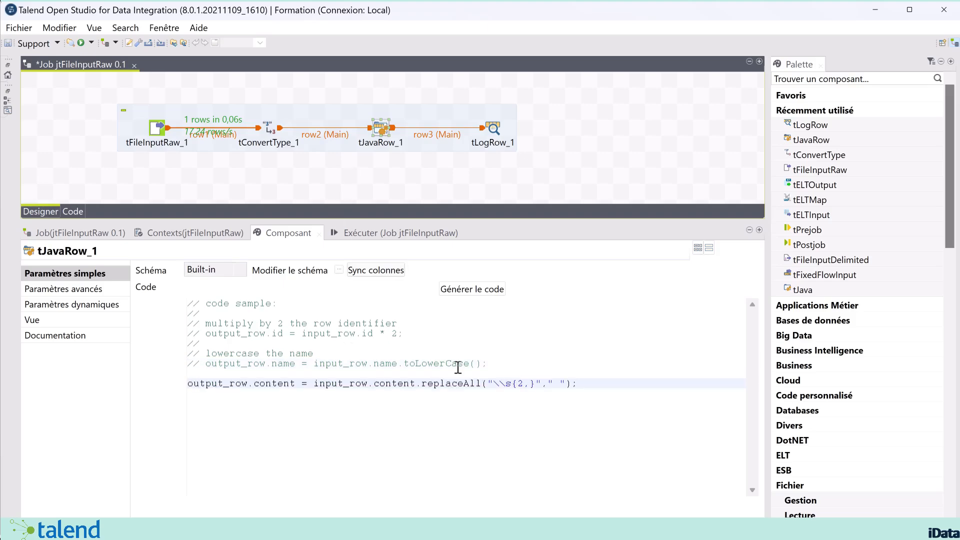
Review the output_row.content assignment in tJavaRow_1's code and open its schema editor
double_click(227, 382)
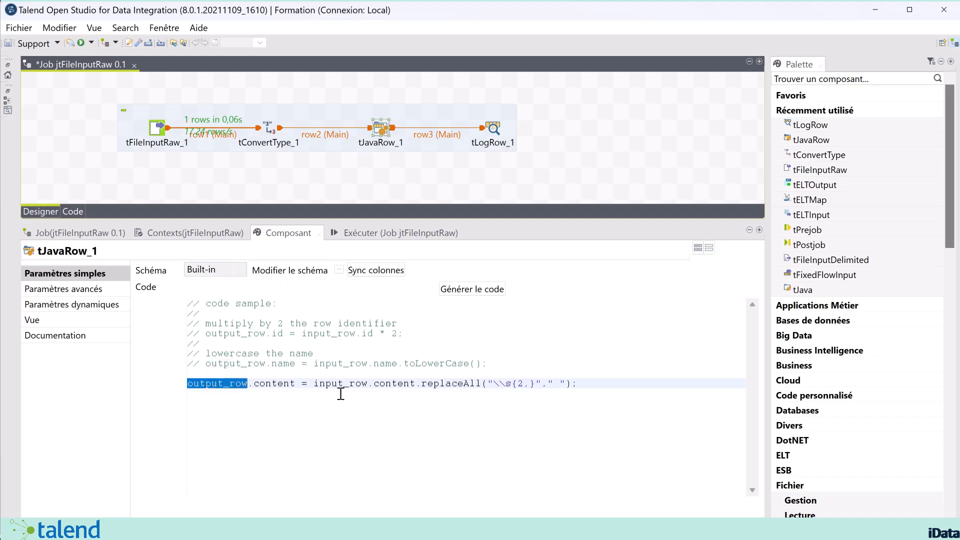
double_click(282, 384)
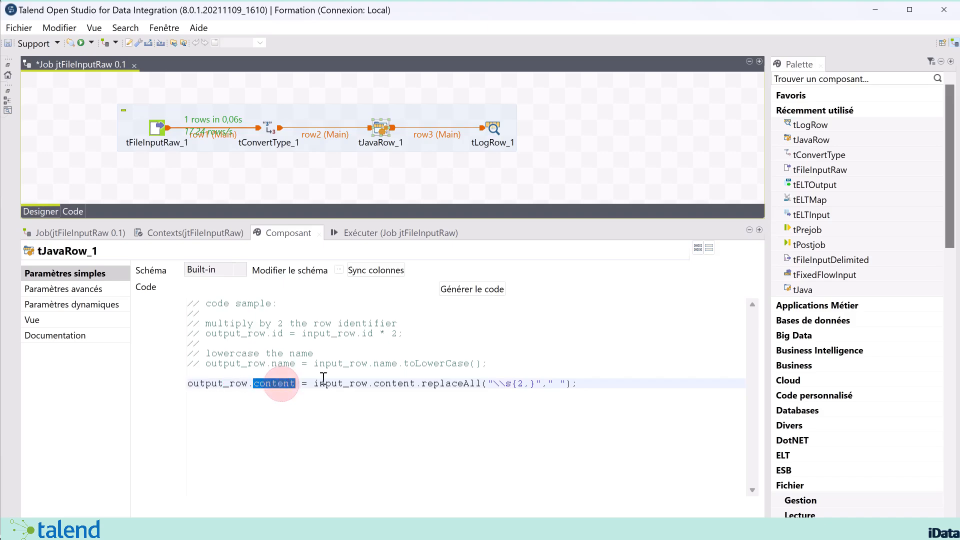
double_click(239, 383)
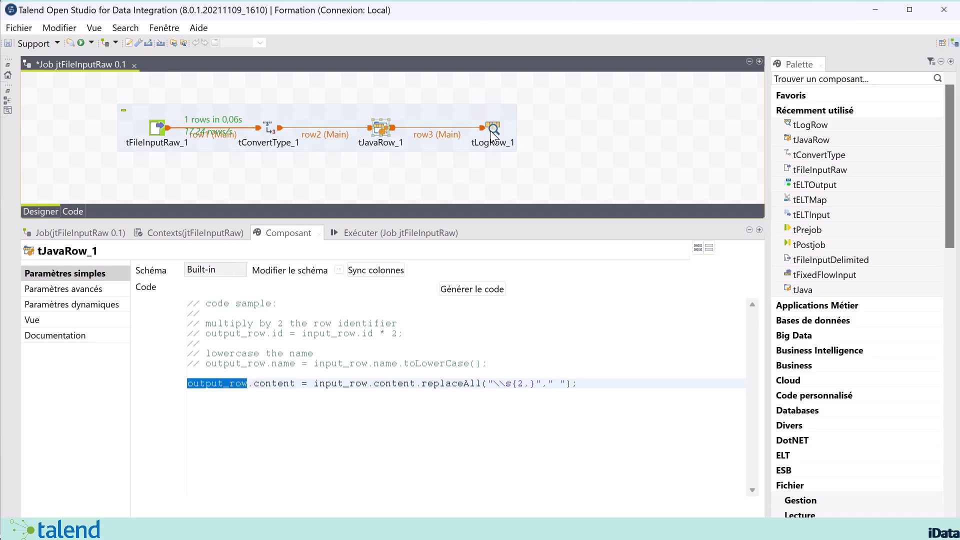
click(494, 129)
click(380, 131)
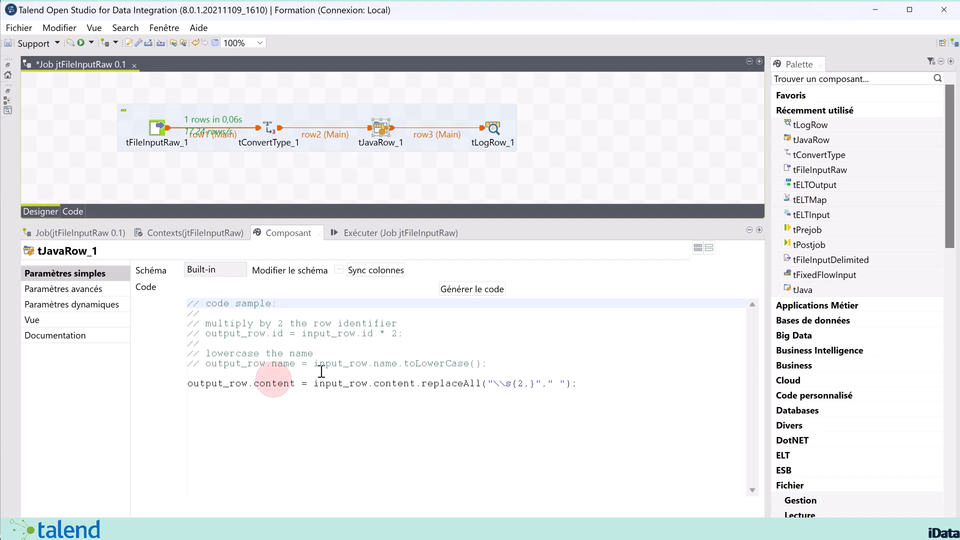
double_click(273, 383)
click(384, 129)
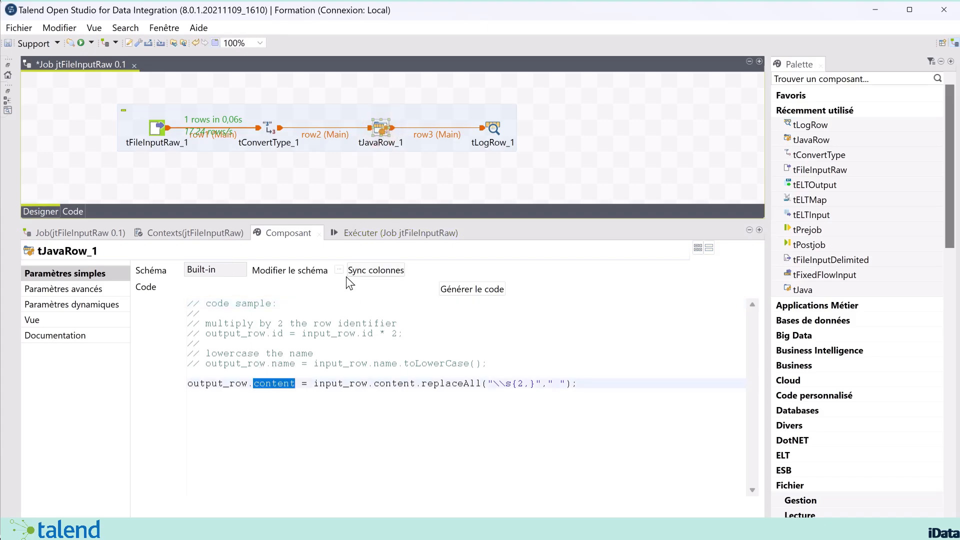
click(341, 265)
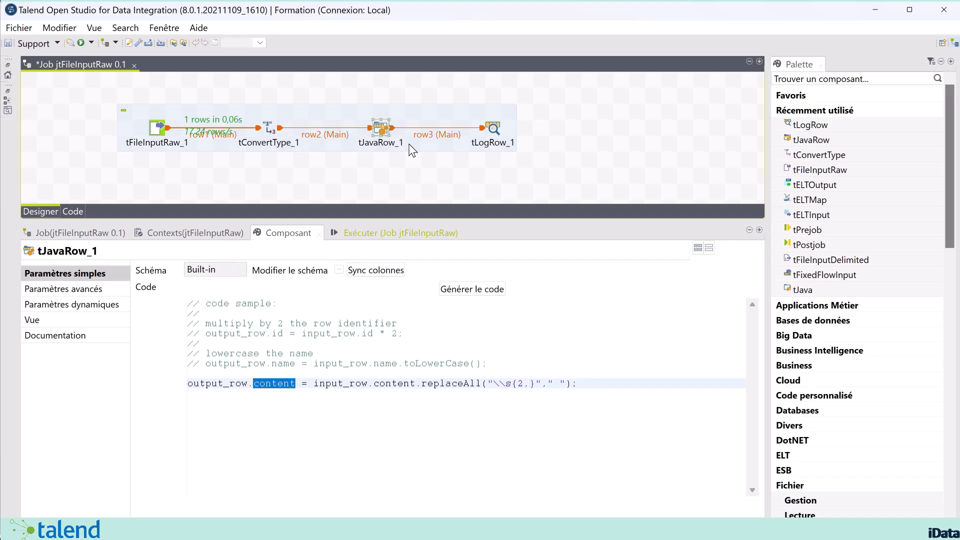
Copy the content column into tJavaRow_1's output schema and propagate the change
click(338, 269)
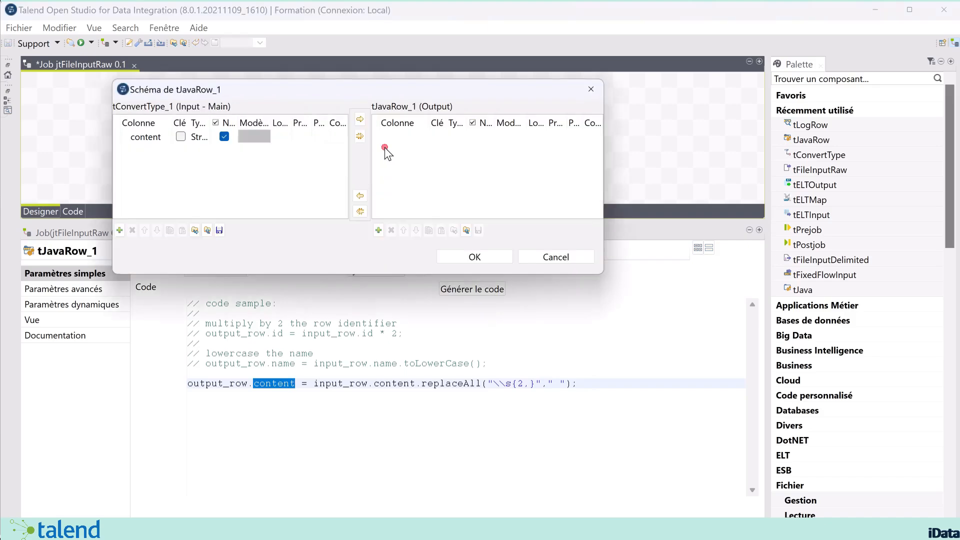
click(360, 115)
click(359, 119)
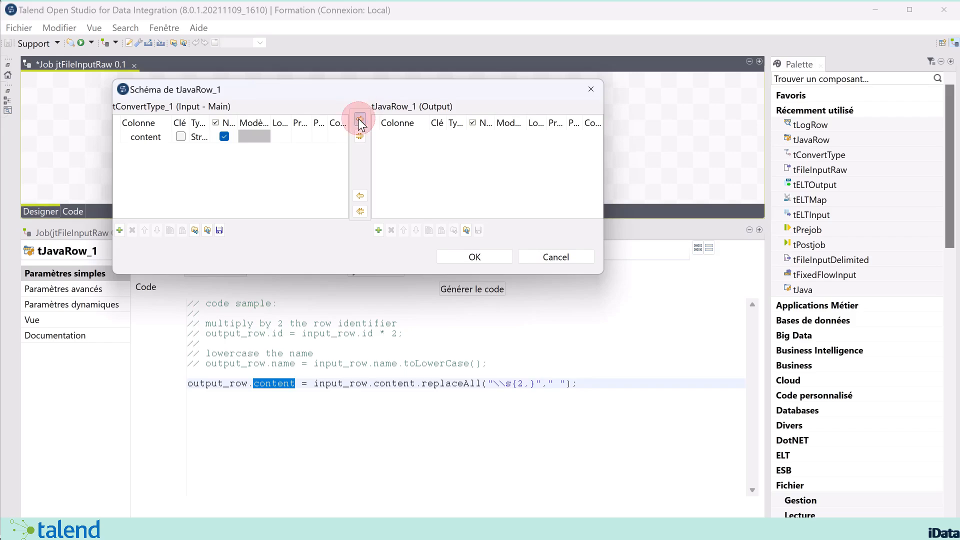
click(146, 136)
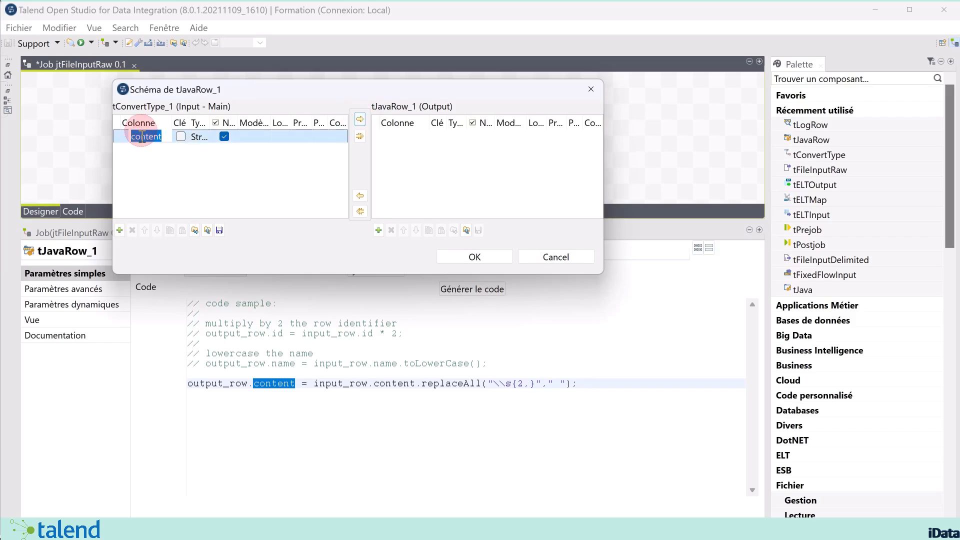
click(359, 119)
click(474, 257)
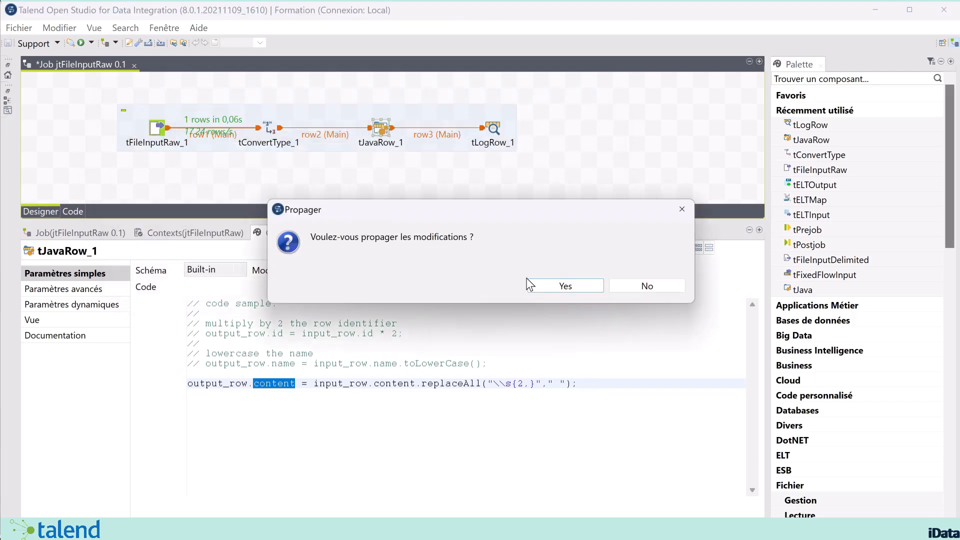
click(560, 285)
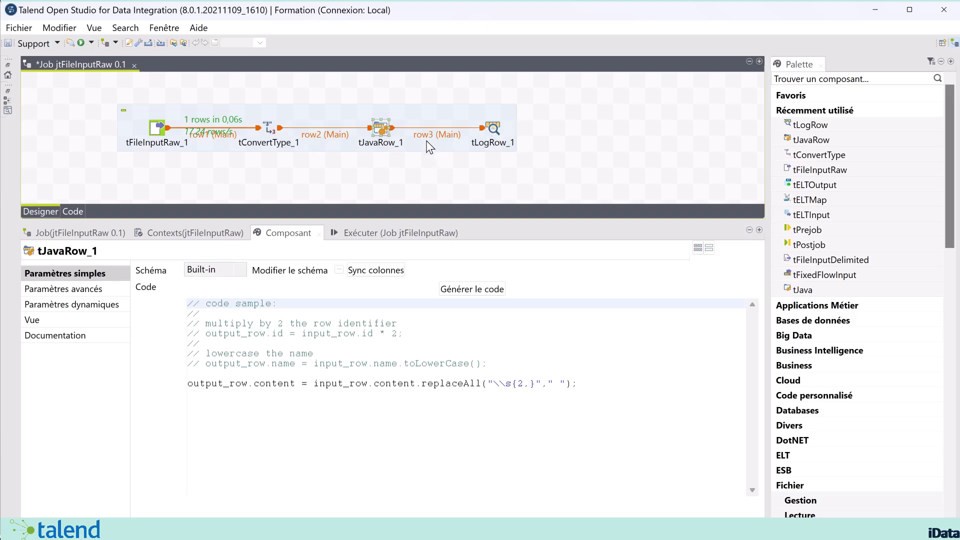
Review tJavaRow_1's input_row.content code line and recheck its schema's content column
double_click(337, 390)
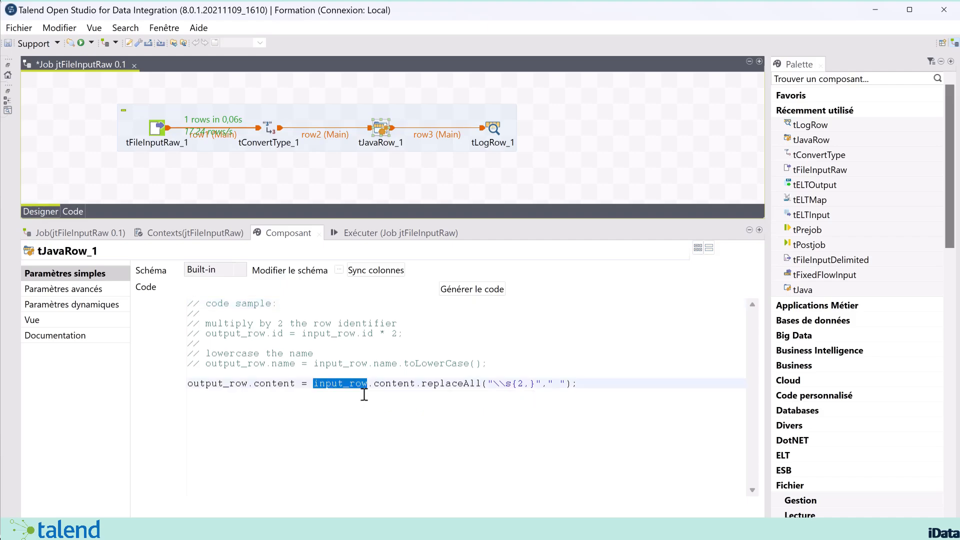
double_click(338, 383)
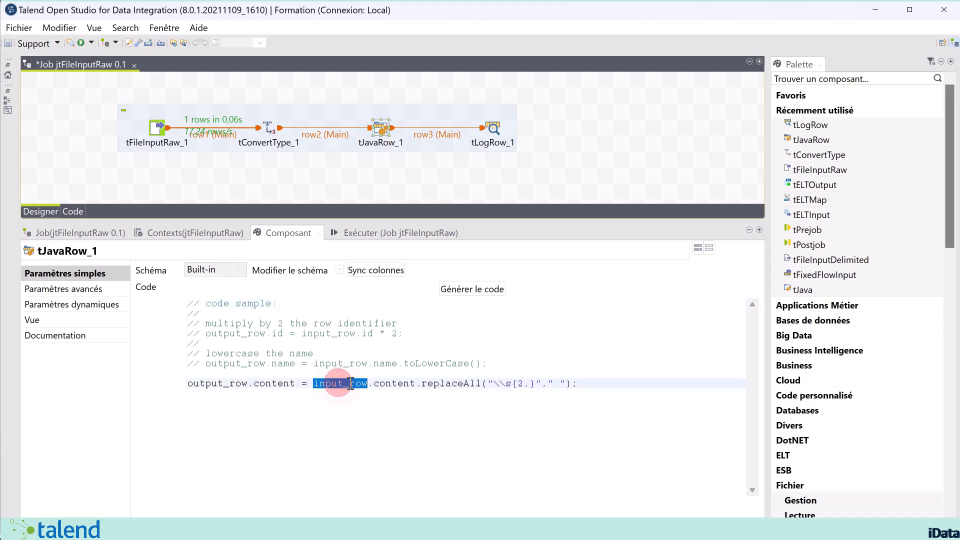
click(270, 129)
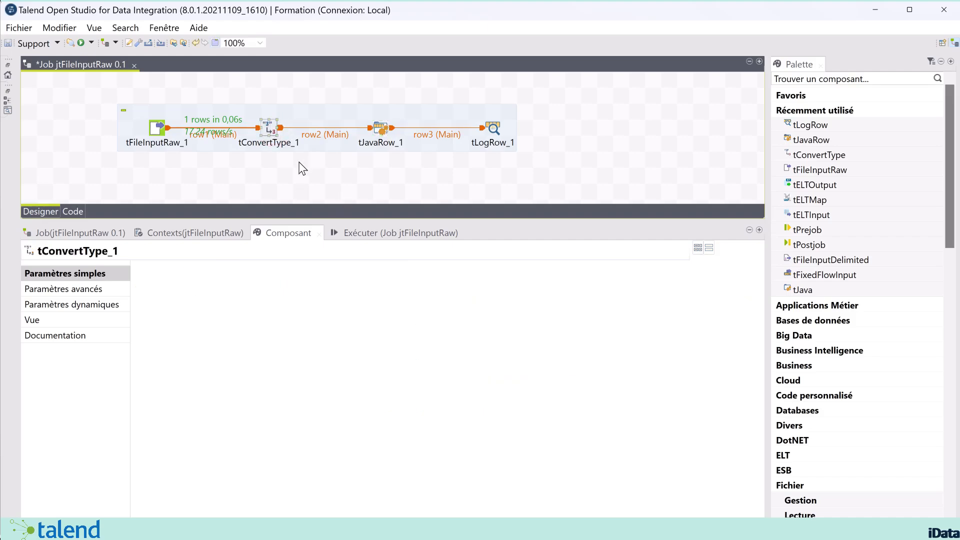
click(372, 130)
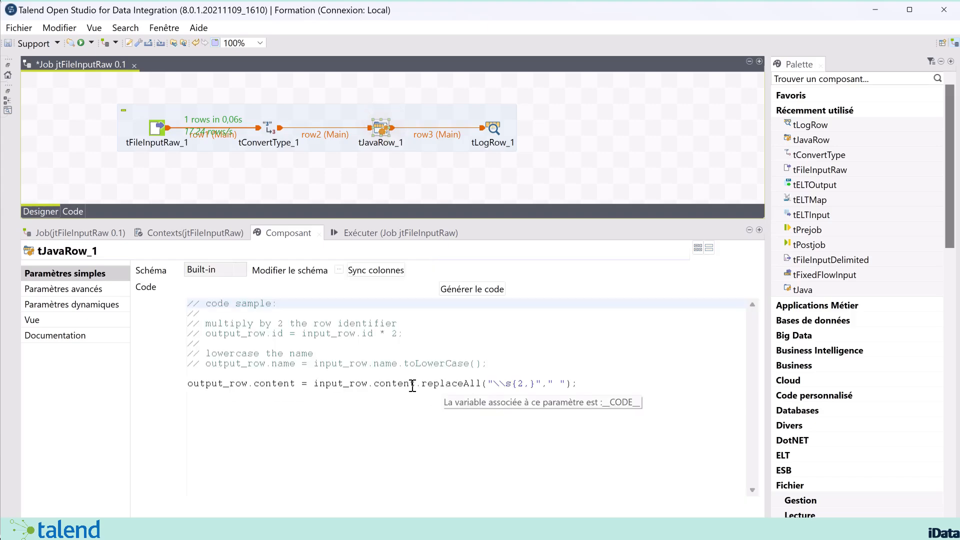
double_click(399, 384)
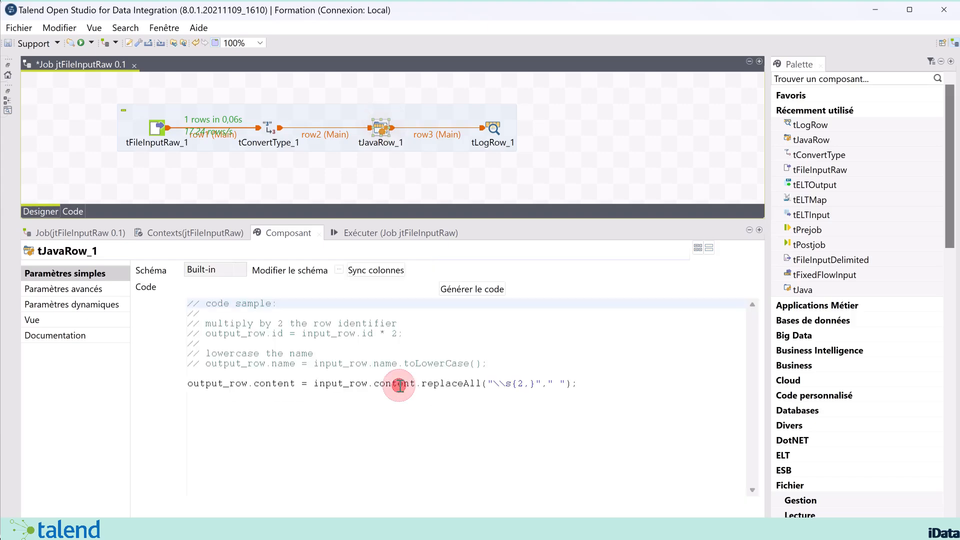
click(339, 270)
click(158, 138)
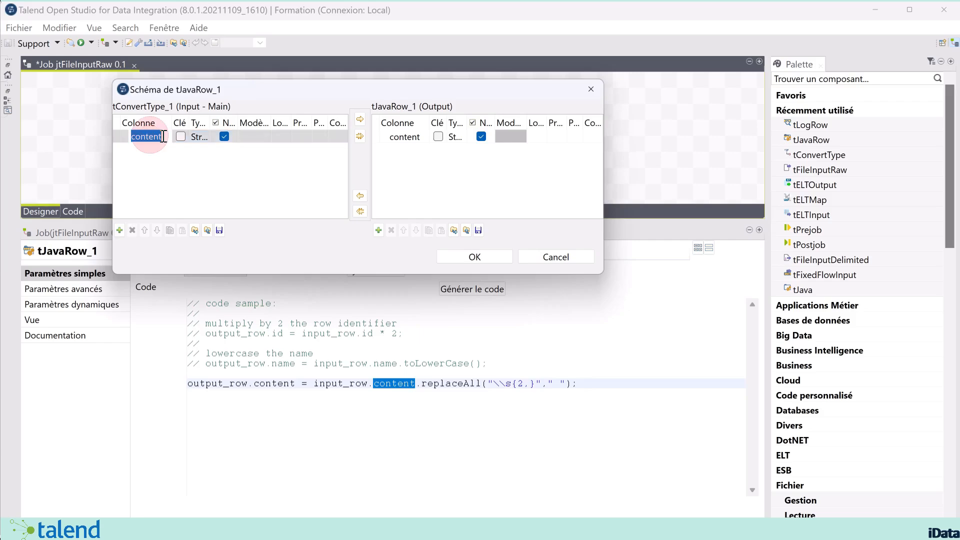
click(475, 259)
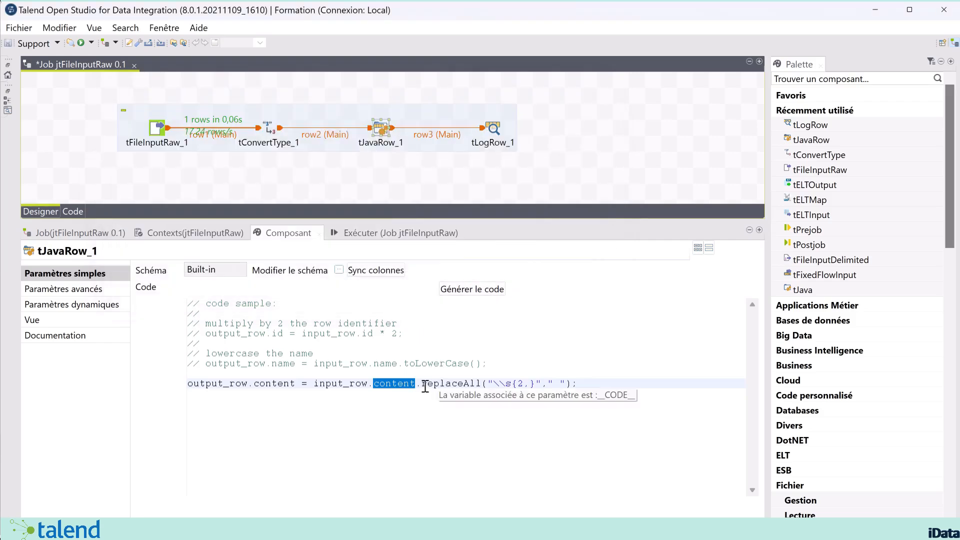
Put the caret before the regex pattern in the replaceAll("\\s{2,}"," ") call
drag(428, 385, 562, 381)
click(492, 385)
click(500, 384)
click(492, 384)
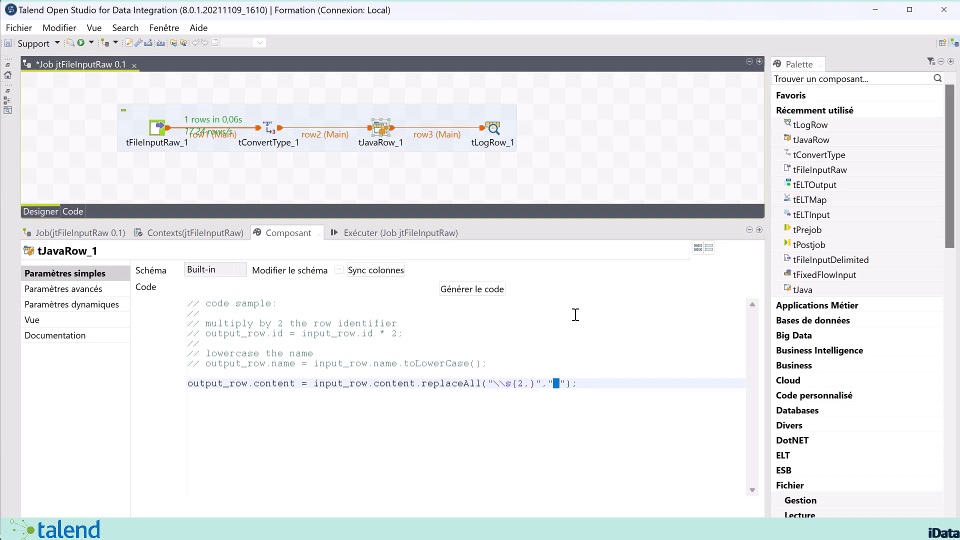
Set tLogRow_1's display mode to Table
click(396, 232)
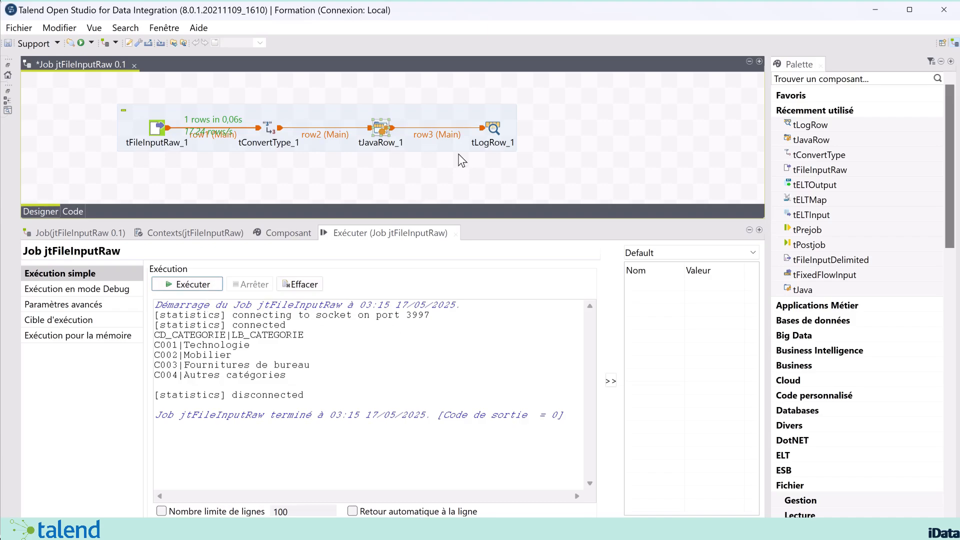
click(494, 129)
double_click(495, 130)
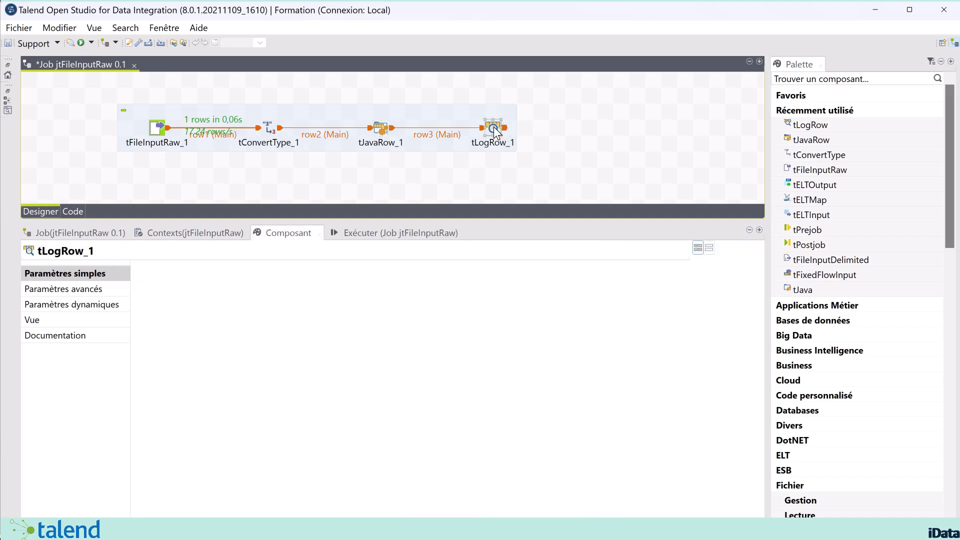
click(140, 311)
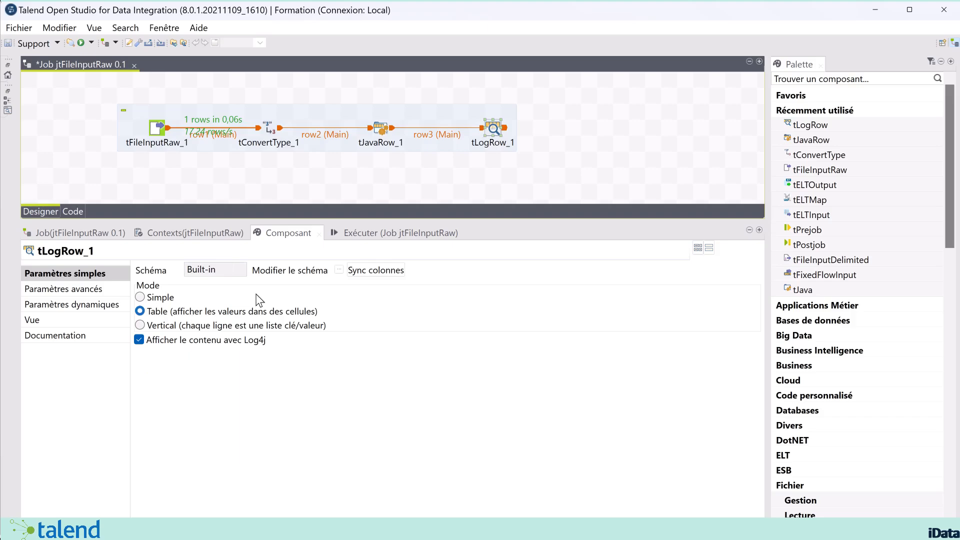
Rerun the job to show cleaned rows like 'Fournitures de bureau', then shift tFileInputRaw_1 left
click(352, 233)
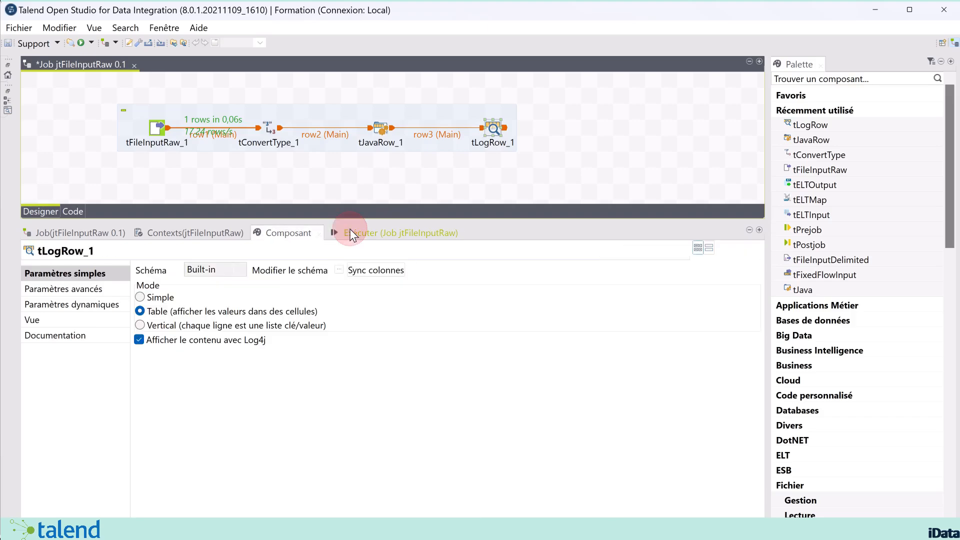
click(189, 284)
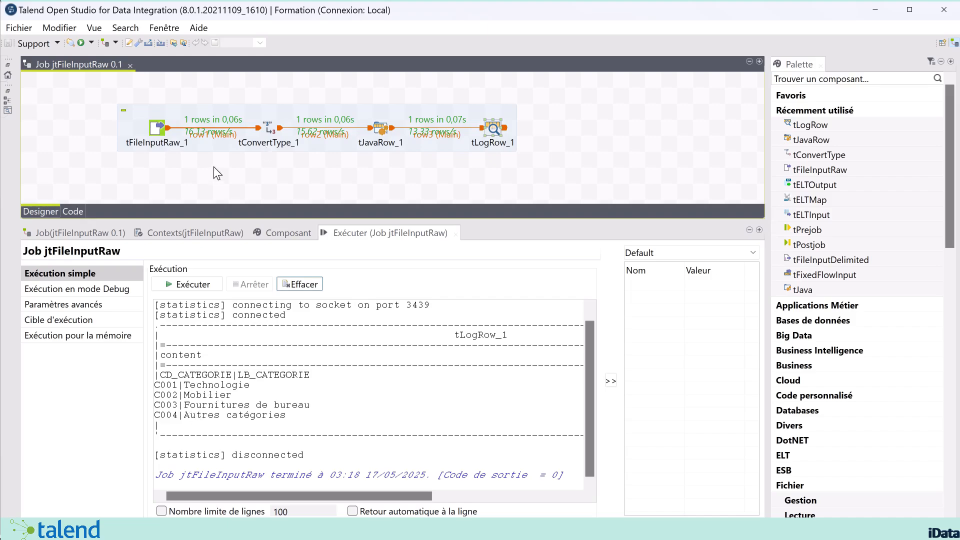
drag(155, 131, 107, 131)
Add a tLogRow_2 component via 'tlog' and reroute row1 from tFileInputRaw_1 into it
click(149, 174)
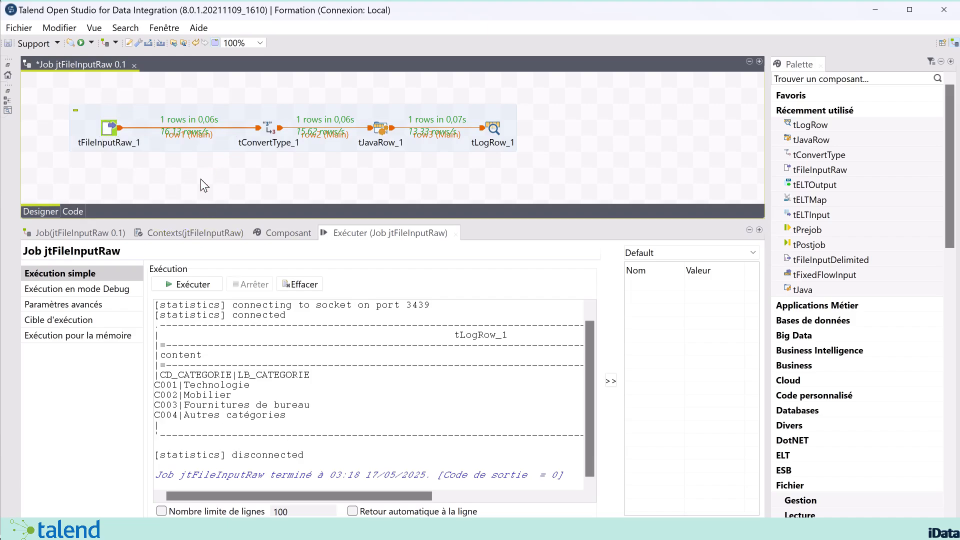
text(tlog)
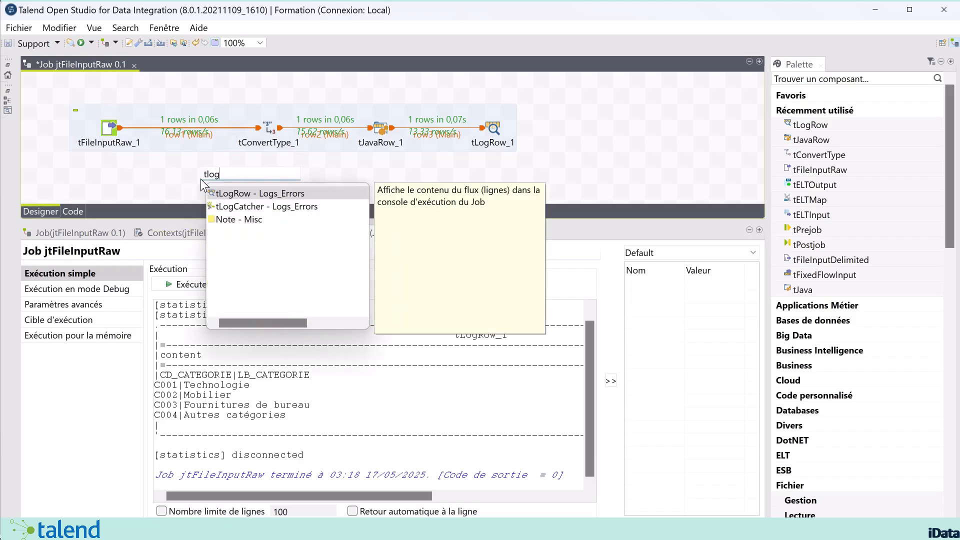
double_click(227, 192)
drag(210, 180, 195, 178)
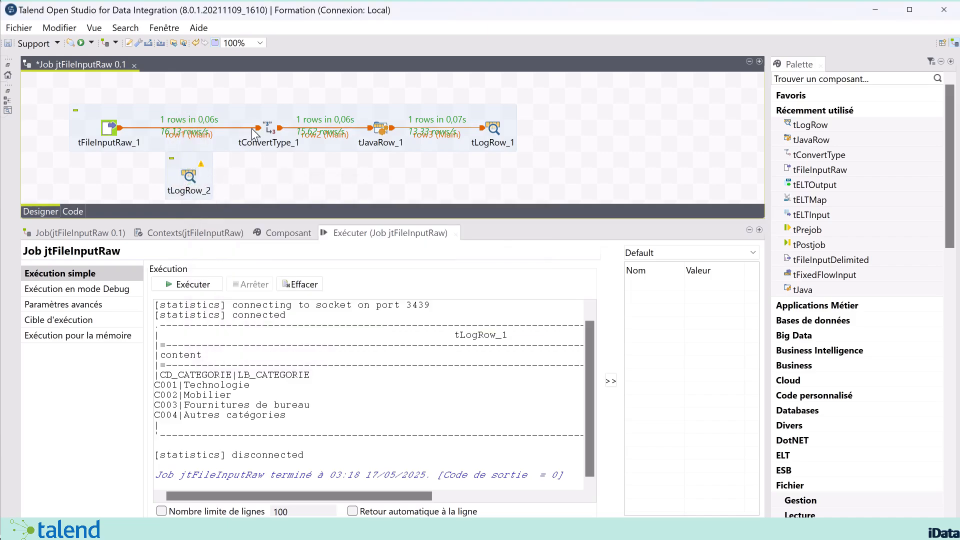
drag(259, 132, 192, 172)
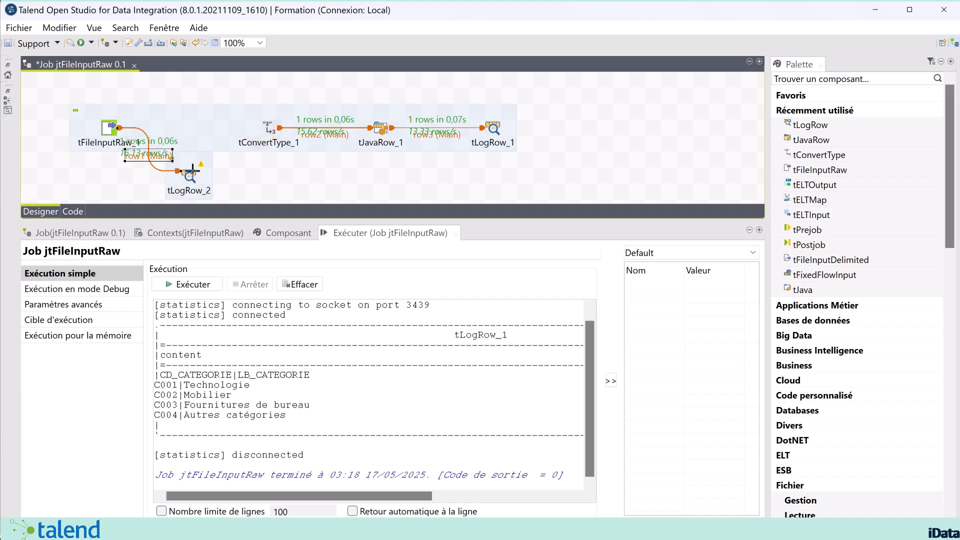
Link tLogRow_2 to tConvertType_1 with a Main row, declining schema retrieval, and align it in the flow
right_click(193, 175)
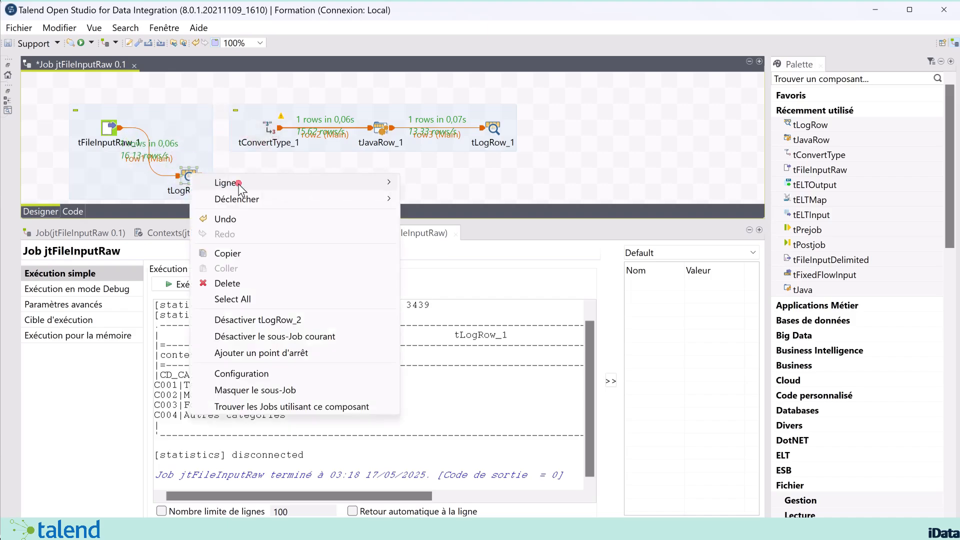
mouse_move(399, 186)
click(430, 183)
click(268, 129)
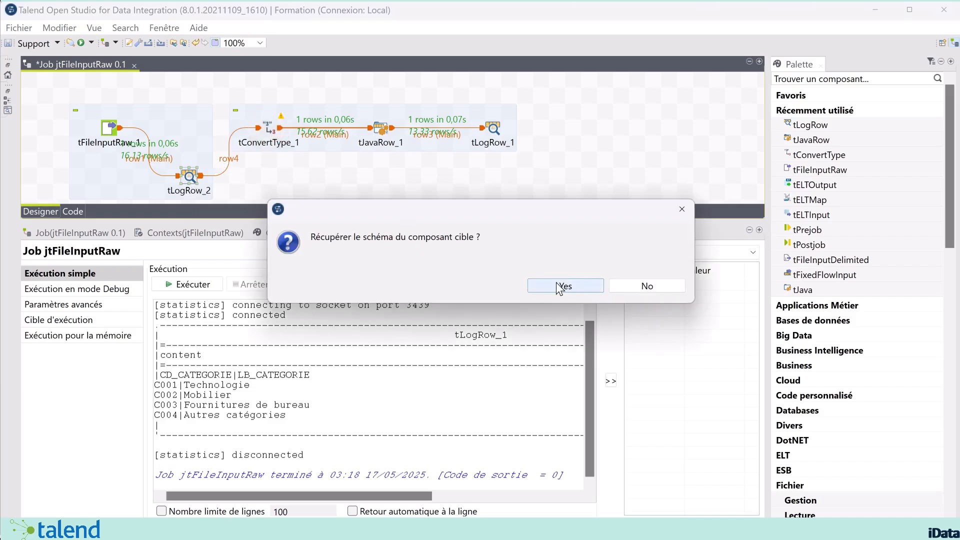
click(629, 287)
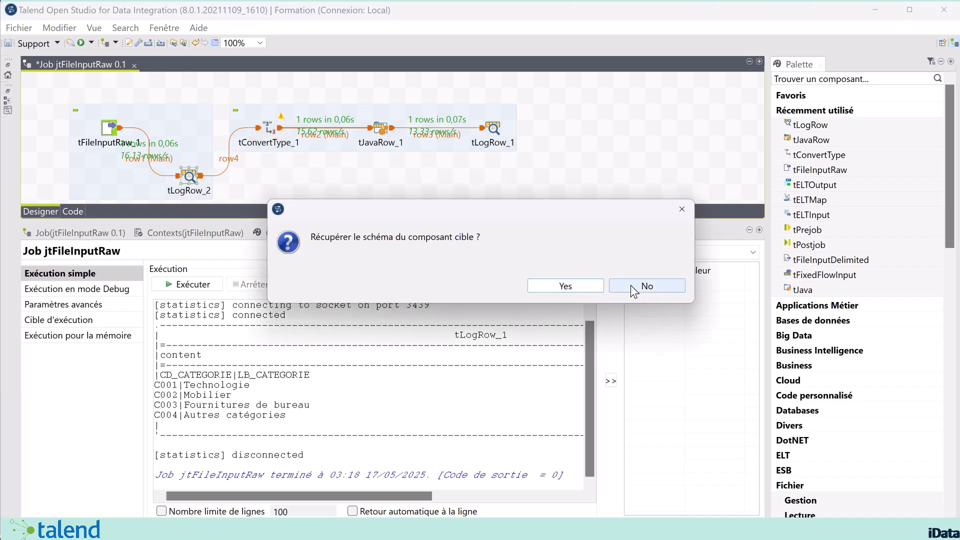
drag(188, 176, 188, 131)
click(251, 172)
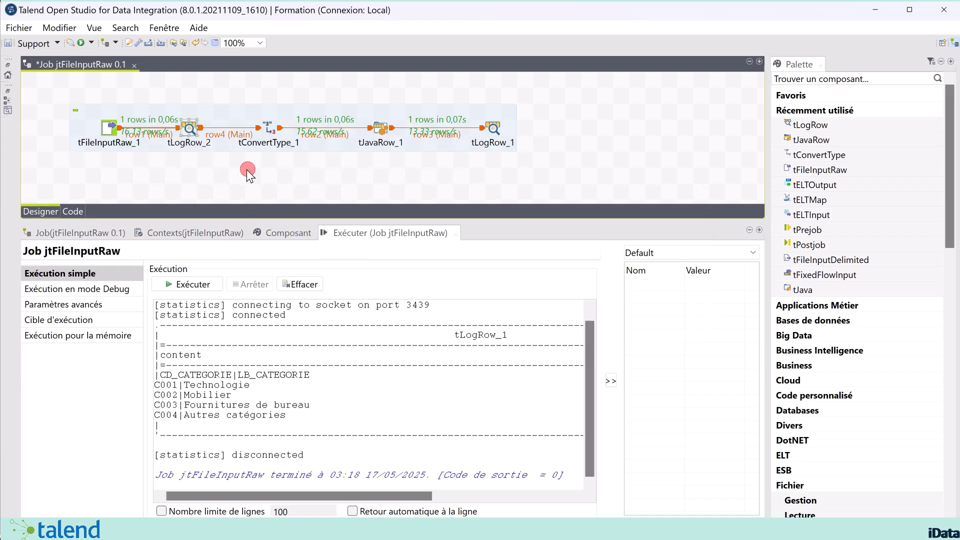
Run the job, enlarge the console, and highlight tLogRow_2's raw rows with extra spaces in C003
click(201, 285)
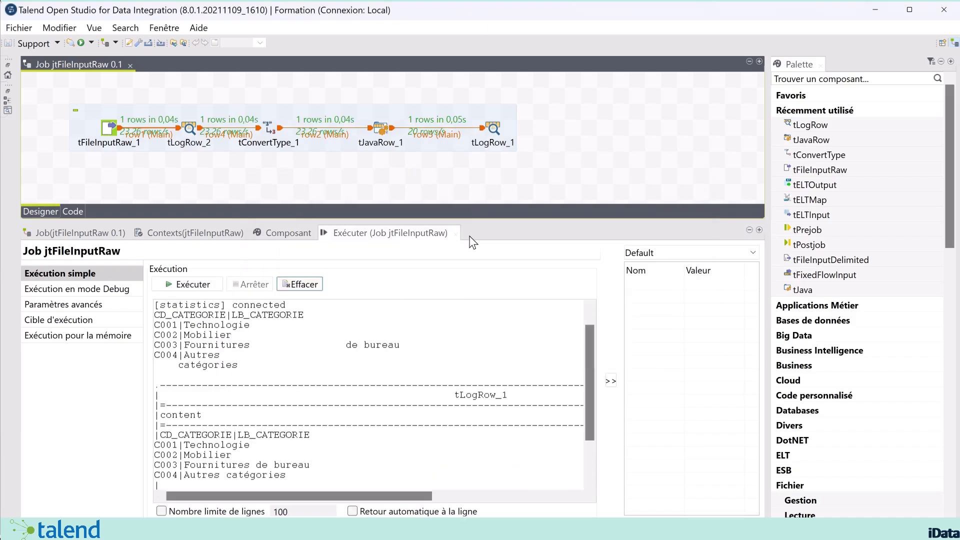
drag(481, 222, 493, 160)
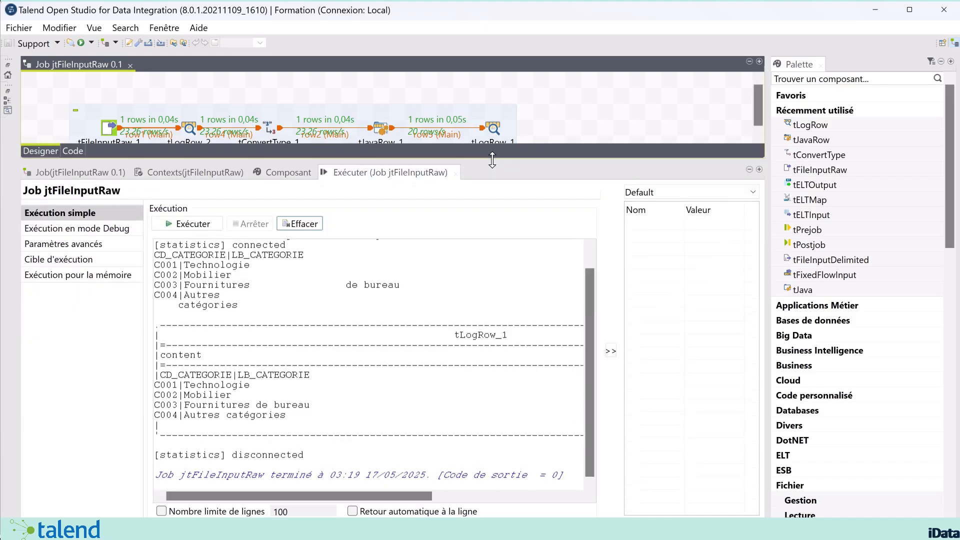
drag(292, 305, 131, 262)
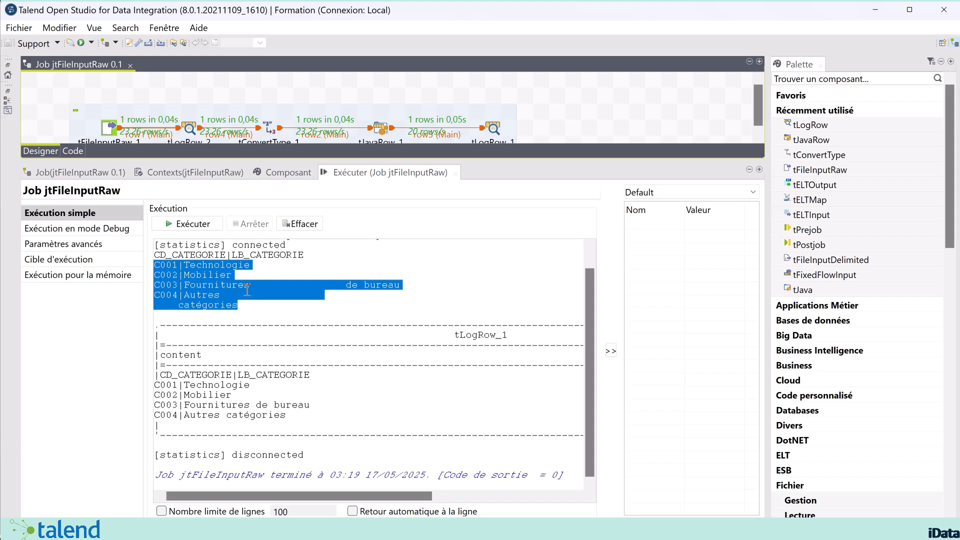
drag(249, 285, 341, 284)
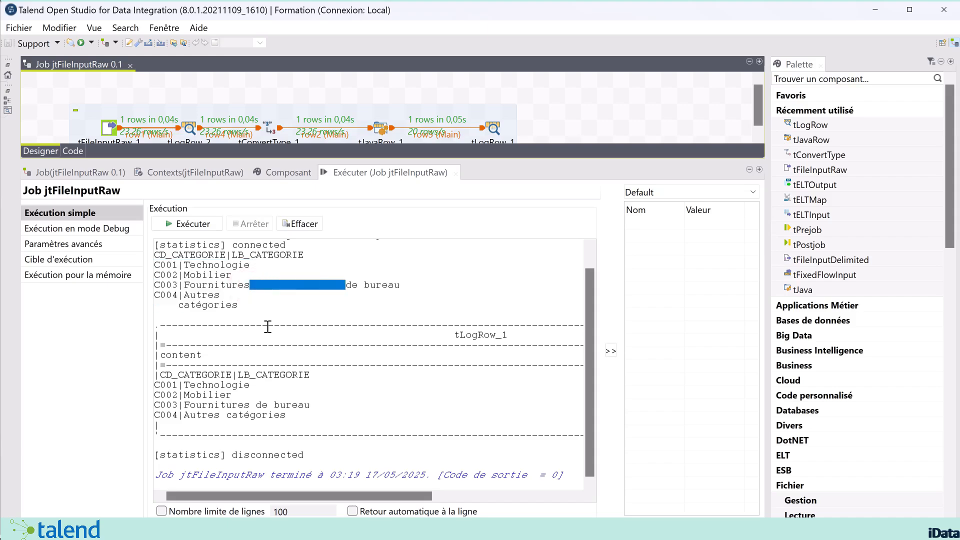
Compare cleaned lines like 'Fournitures de bureau' and 'catégories' with the raw output, then resize the panes
drag(158, 406, 310, 405)
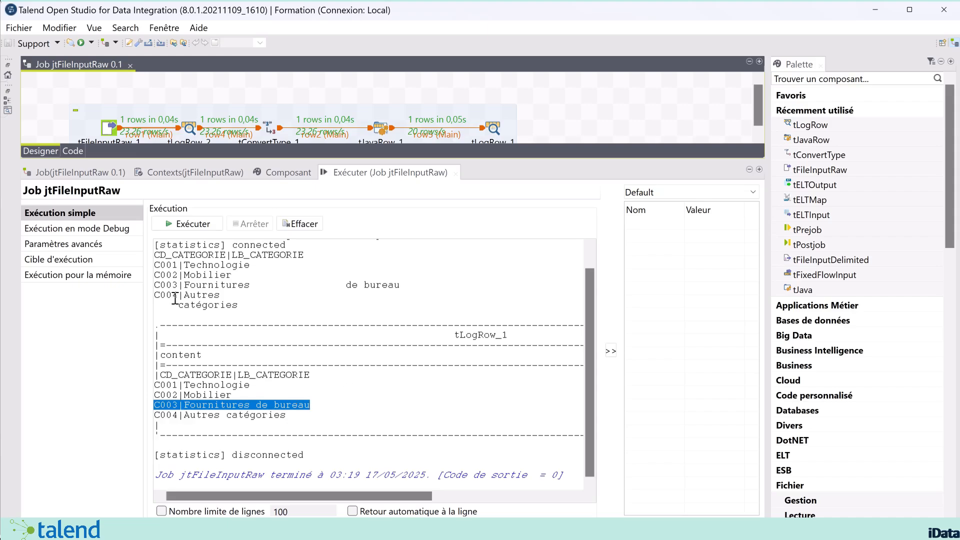
drag(184, 306, 253, 308)
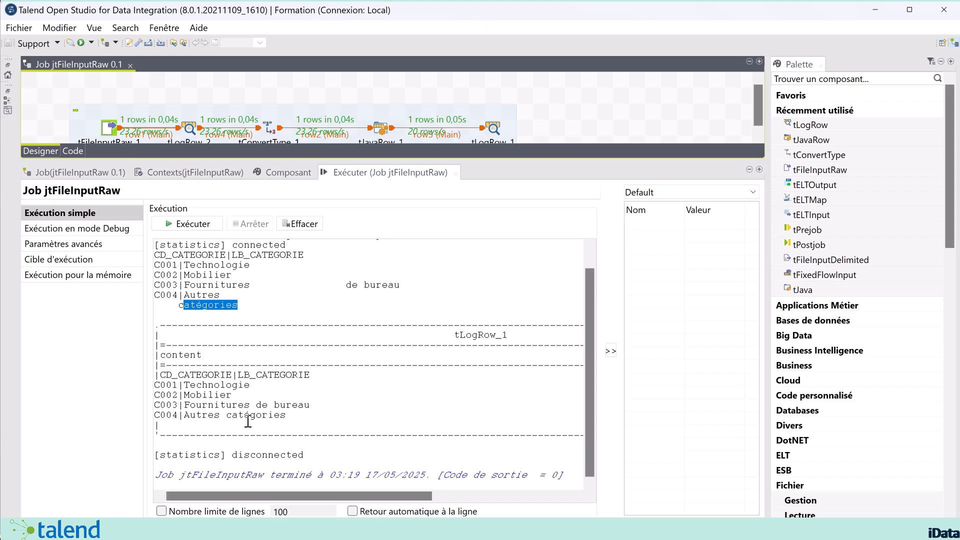
drag(293, 419, 222, 420)
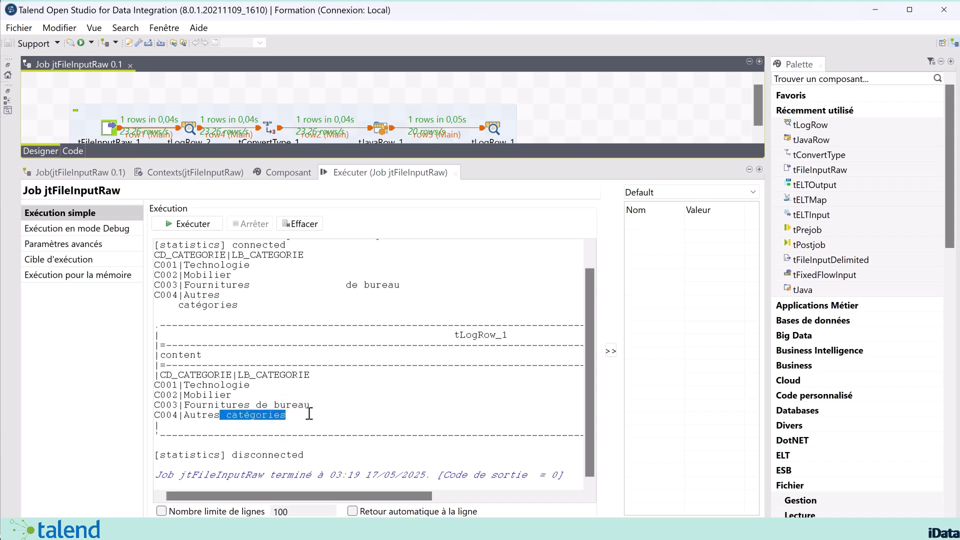
drag(309, 414, 118, 378)
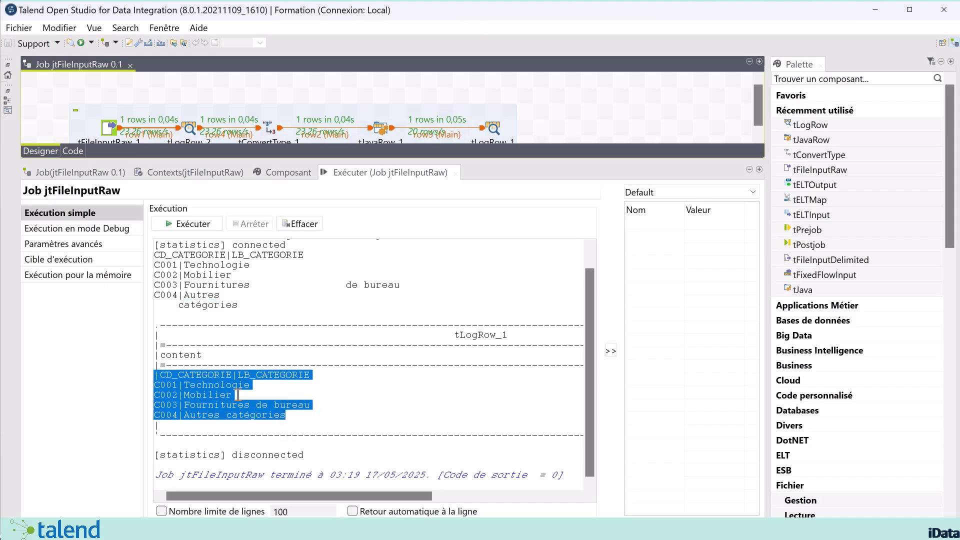
click(238, 395)
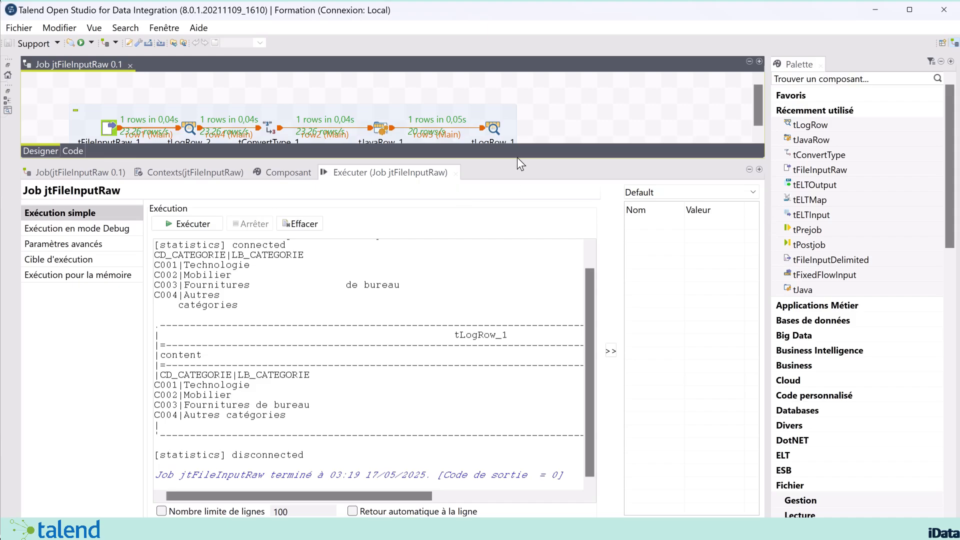
drag(511, 162, 516, 243)
drag(534, 210, 540, 189)
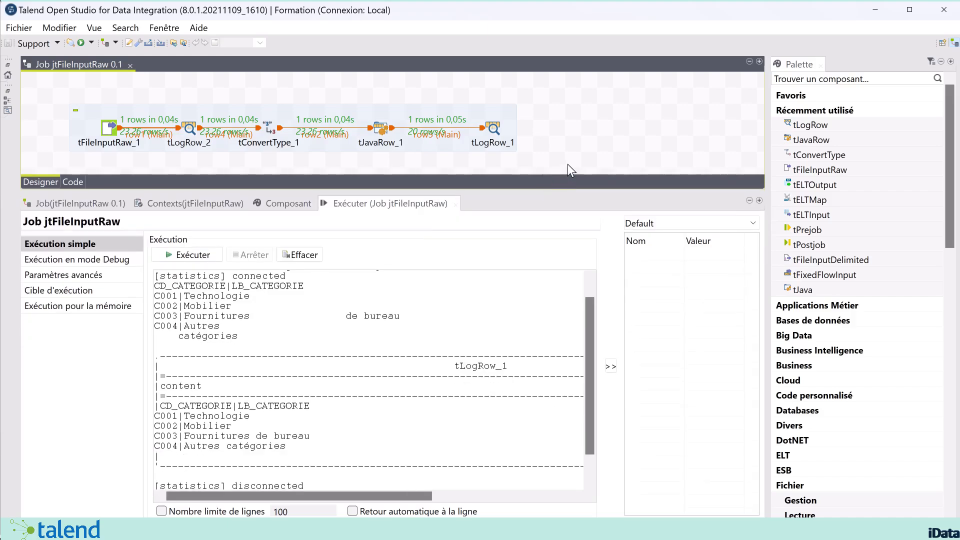